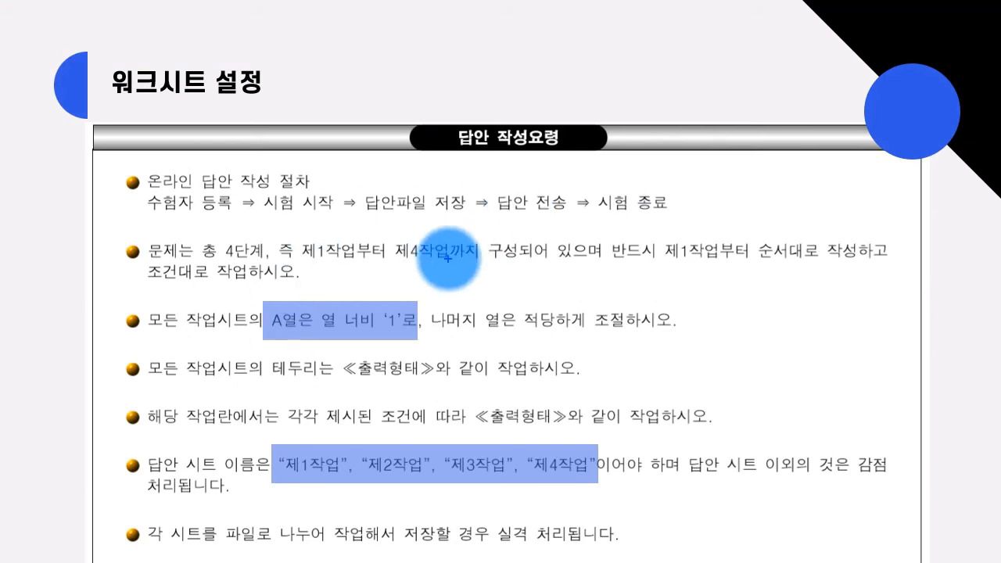
# Ink notes on the slide's sheet-name and column-width rules, cross out 제4작업, then erase all ink.
pyautogui.moveTo(467, 265)
pyautogui.mouseDown()
pyautogui.moveTo(424, 278)
pyautogui.moveTo(424, 212)
pyautogui.moveTo(469, 219)
pyautogui.moveTo(478, 251)
pyautogui.mouseUp()
pyautogui.moveTo(433, 278)
pyautogui.mouseDown()
pyautogui.moveTo(442, 324)
pyautogui.moveTo(473, 307)
pyautogui.mouseUp()
pyautogui.moveTo(462, 354)
pyautogui.mouseDown()
pyautogui.moveTo(458, 364)
pyautogui.moveTo(492, 409)
pyautogui.moveTo(523, 358)
pyautogui.moveTo(603, 358)
pyautogui.moveTo(592, 407)
pyautogui.moveTo(636, 399)
pyautogui.moveTo(391, 313)
pyautogui.moveTo(648, 413)
pyautogui.mouseUp()
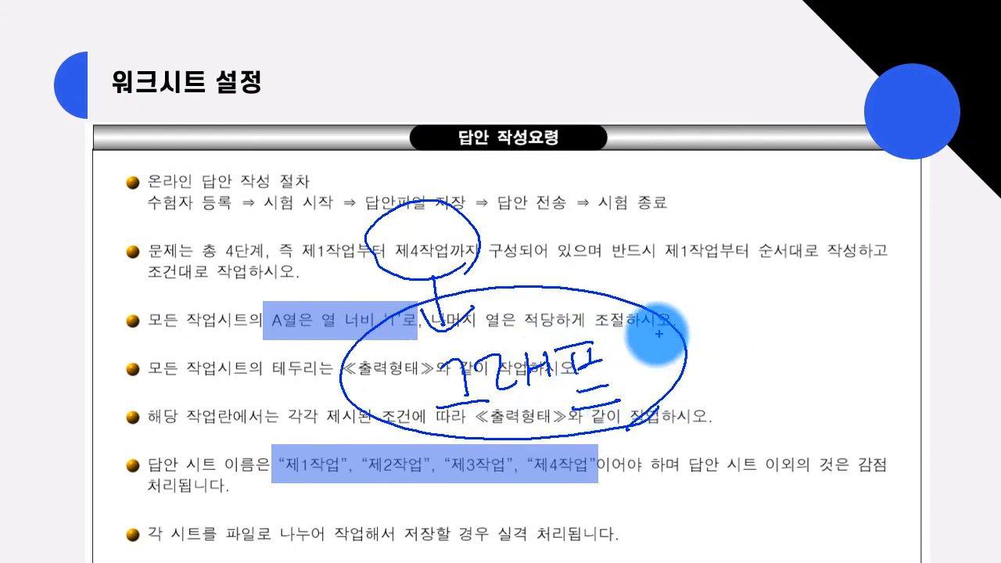
pyautogui.moveTo(587, 436); pyautogui.dragTo(530, 497)
pyautogui.moveTo(524, 442); pyautogui.dragTo(584, 496)
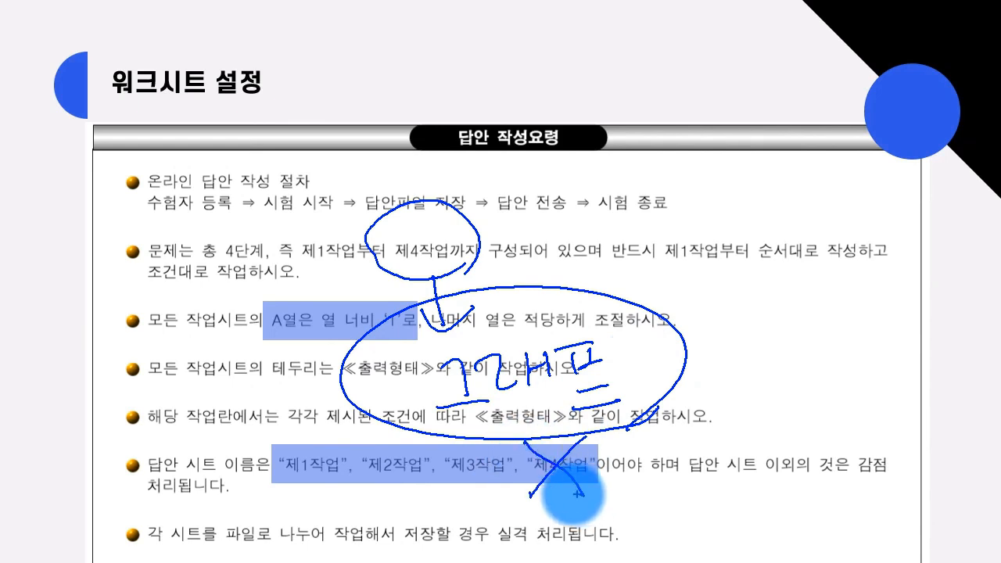
pyautogui.press('e')
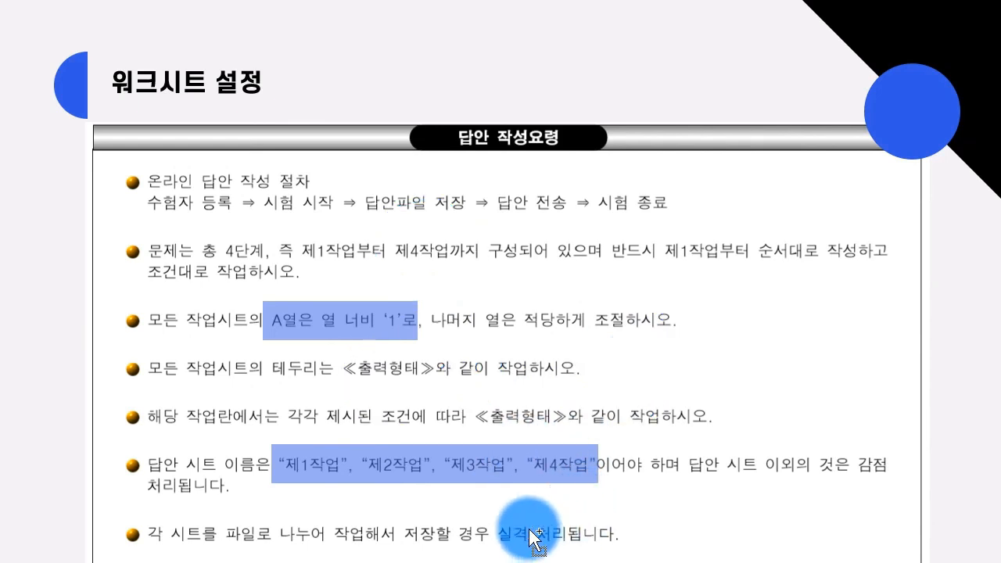
# Circle 제1작업 and 제2작업–제3작업 in ink with check marks, then erase the ink.
pyautogui.moveTo(345, 485)
pyautogui.mouseDown()
pyautogui.moveTo(301, 407)
pyautogui.moveTo(274, 447)
pyautogui.moveTo(285, 472)
pyautogui.moveTo(336, 501)
pyautogui.mouseUp()
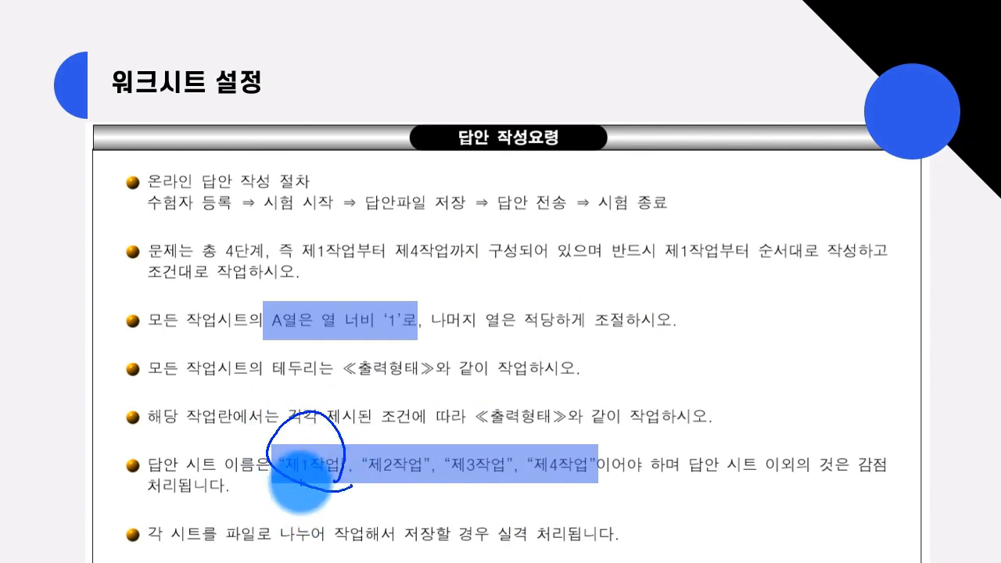
pyautogui.moveTo(518, 495)
pyautogui.mouseDown()
pyautogui.moveTo(429, 421)
pyautogui.moveTo(534, 495)
pyautogui.mouseUp()
pyautogui.moveTo(399, 388)
pyautogui.mouseDown()
pyautogui.moveTo(401, 427)
pyautogui.moveTo(440, 402)
pyautogui.moveTo(538, 405)
pyautogui.mouseUp()
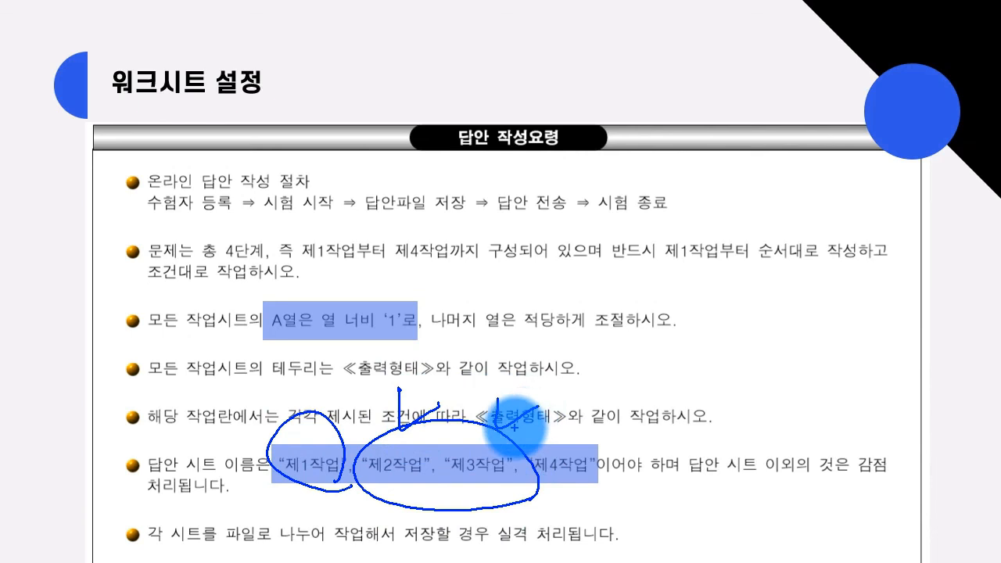
pyautogui.press('e')
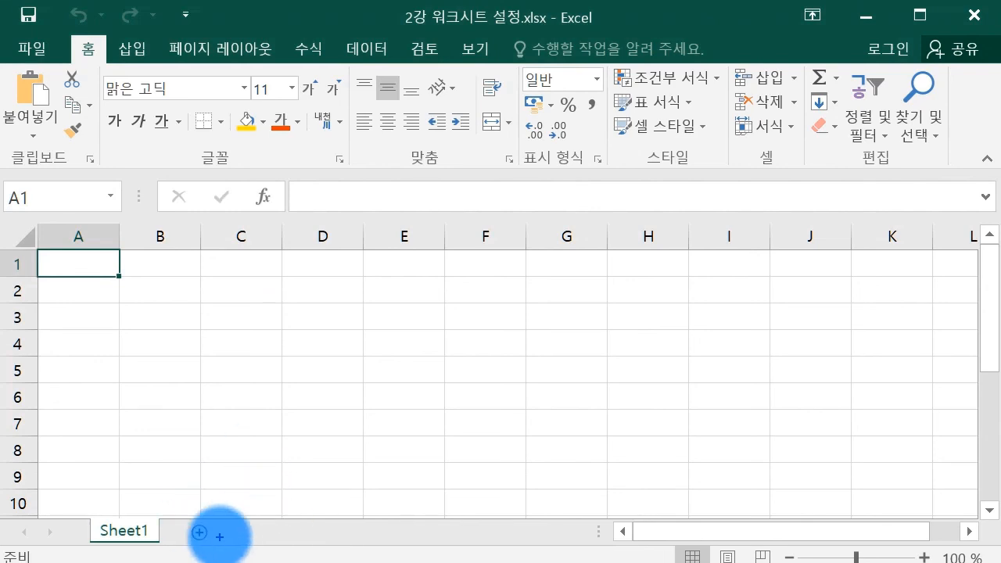
# Rename the first two sheet tabs to 제1작업 and 제2작업.
pyautogui.moveTo(213, 541)
pyautogui.mouseDown()
pyautogui.moveTo(222, 519)
pyautogui.moveTo(215, 542)
pyautogui.mouseUp()
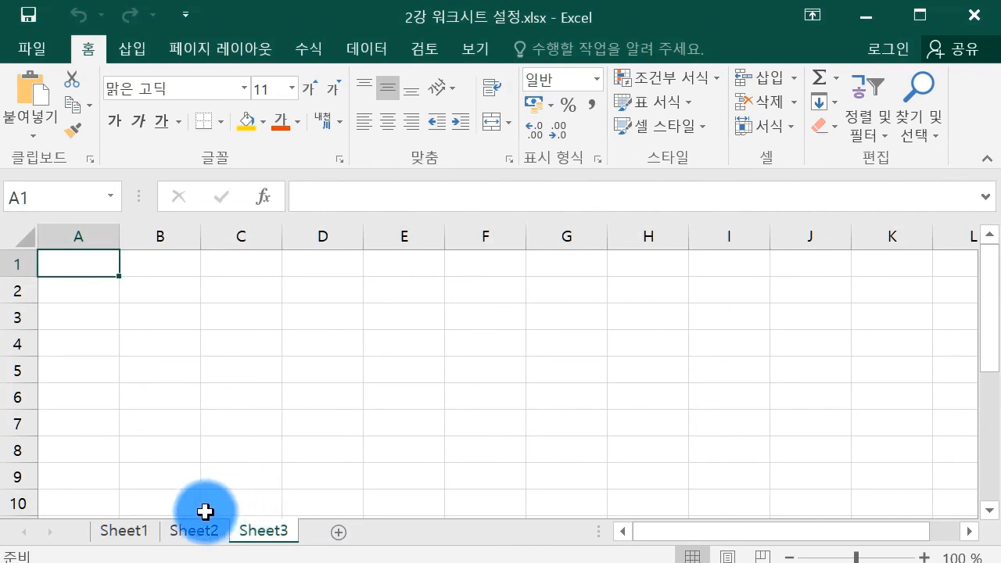
pyautogui.doubleClick(136, 538)
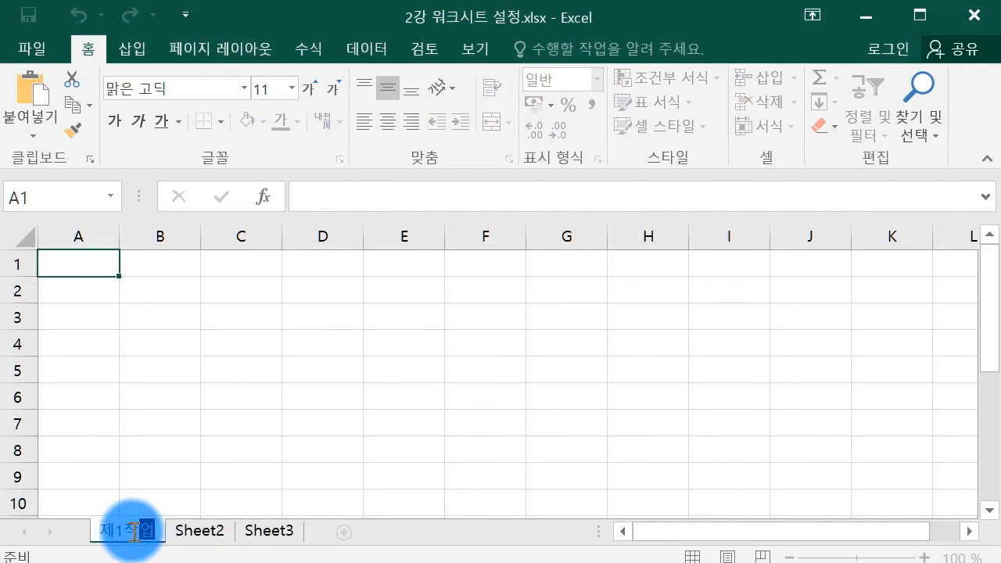
pyautogui.write('제1작업')
pyautogui.press('Return')
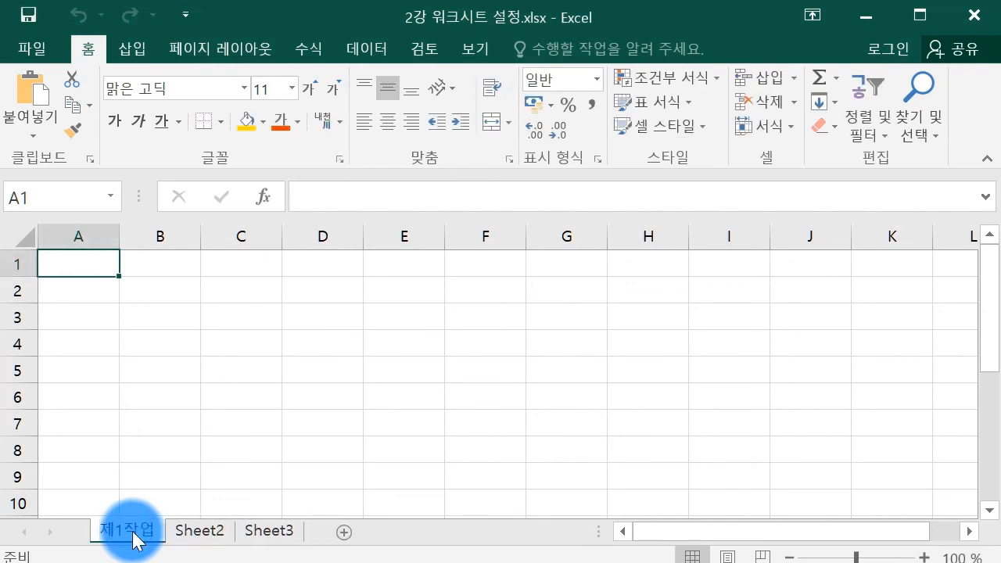
pyautogui.doubleClick(200, 534)
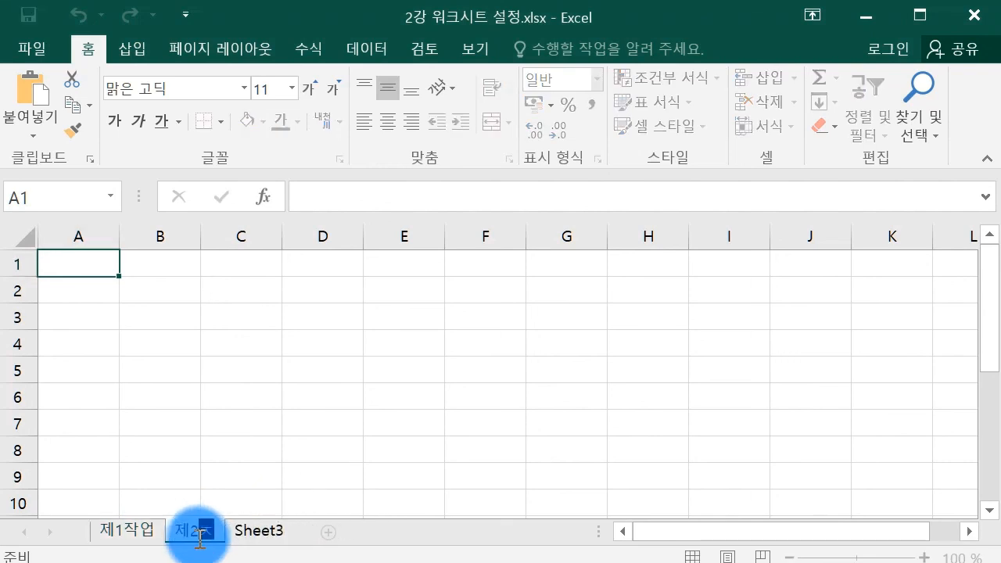
pyautogui.press('Return')
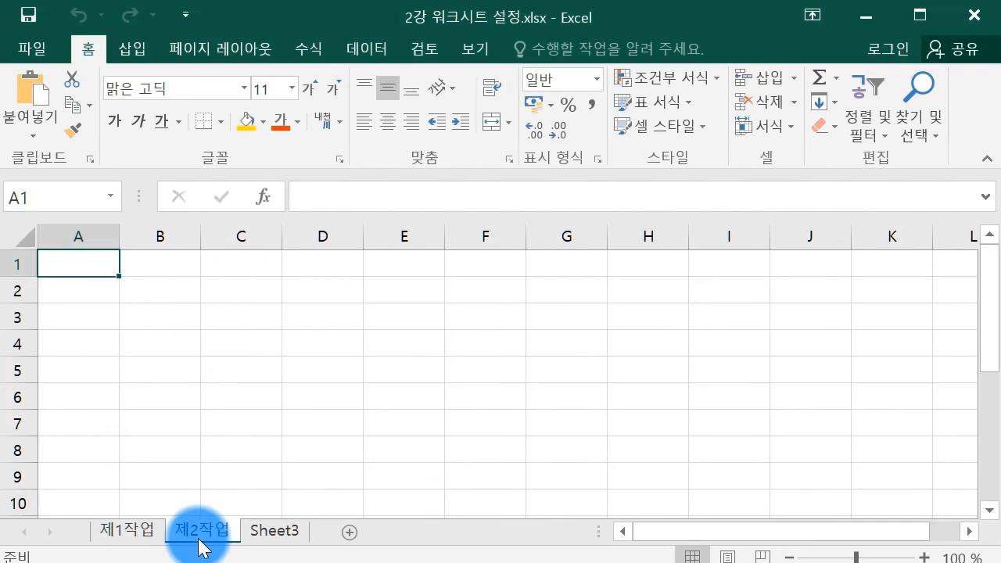
# Rename the third sheet tab to 제3작업, confirming it through the tab's Rename option.
pyautogui.doubleClick(264, 532)
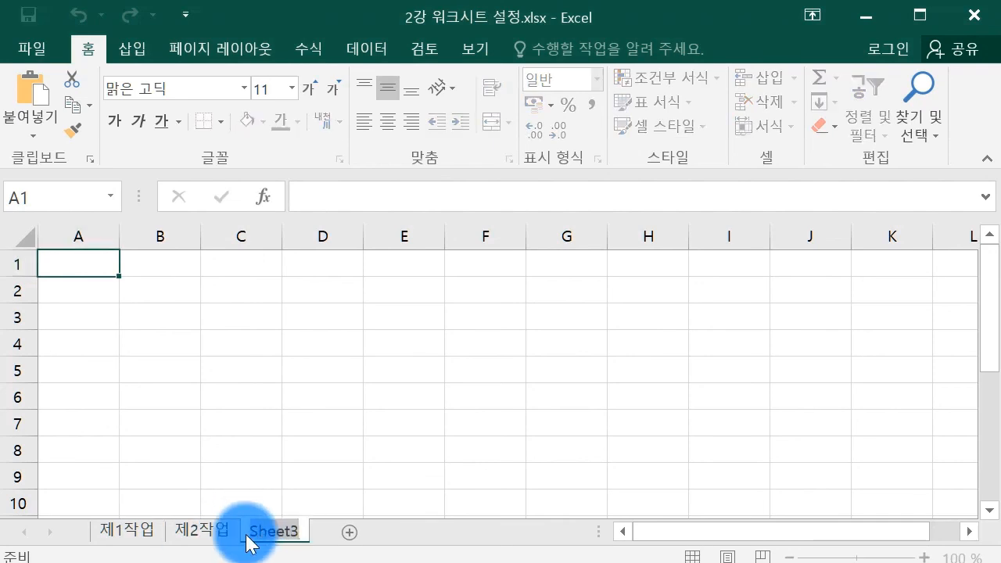
pyautogui.write('제3작업')
pyautogui.press('Return')
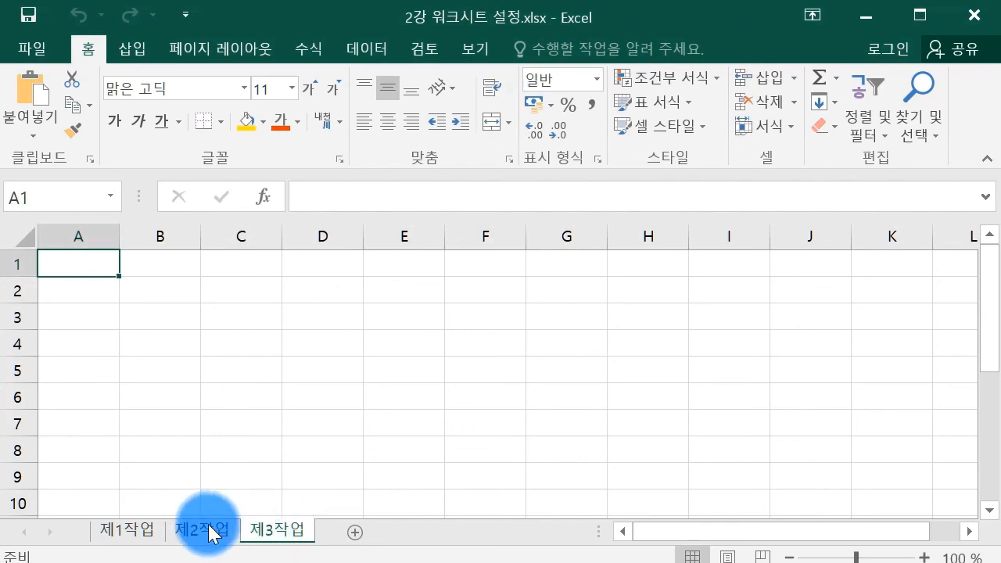
pyautogui.rightClick(258, 538)
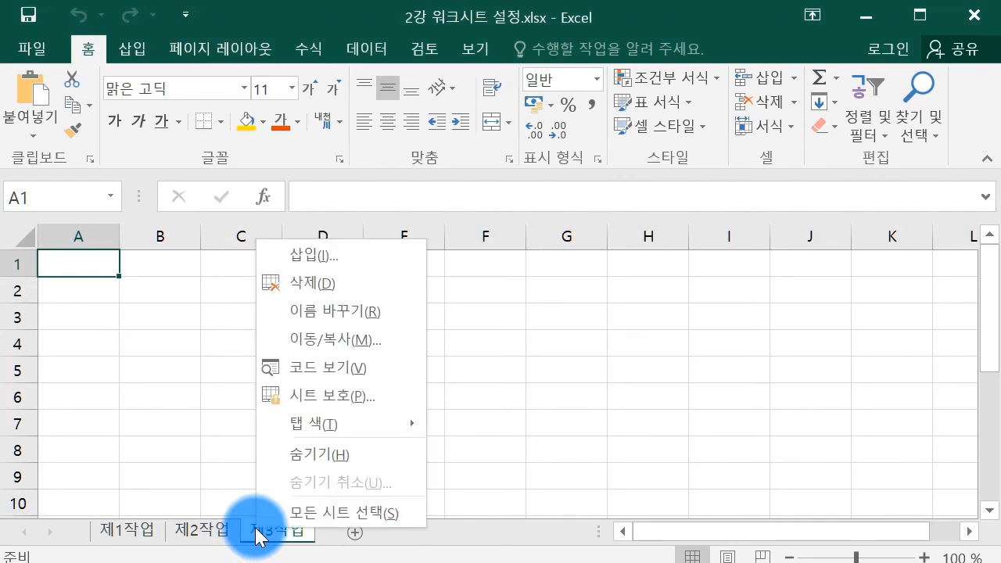
pyautogui.click(266, 311)
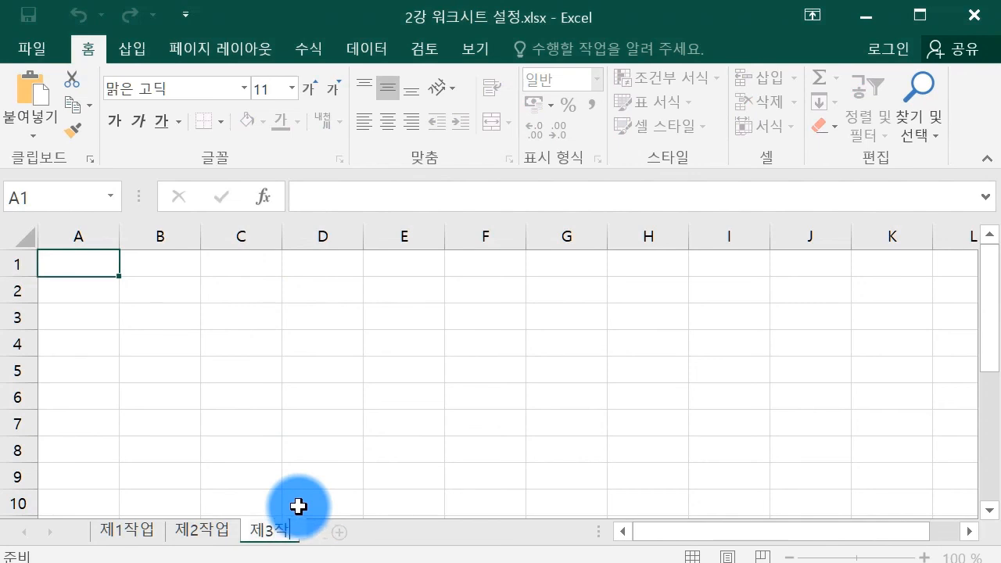
pyautogui.press('Return')
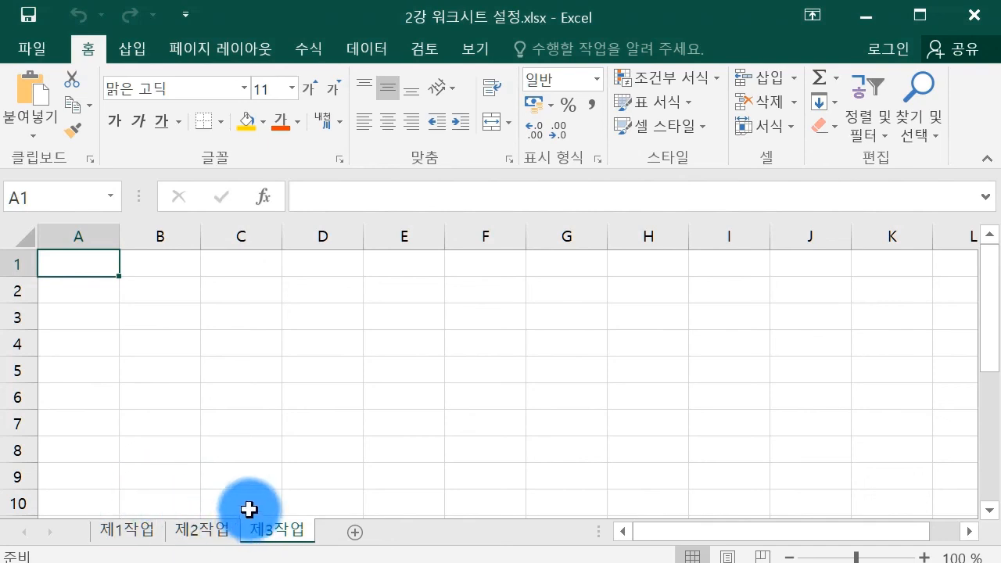
# Group the three sheets, select cell C7, then ungroup and return to 제1작업.
pyautogui.keyDown('ctrl'); pyautogui.click(205, 535); pyautogui.keyUp('ctrl')
pyautogui.keyDown('ctrl'); pyautogui.click(139, 537); pyautogui.keyUp('ctrl')
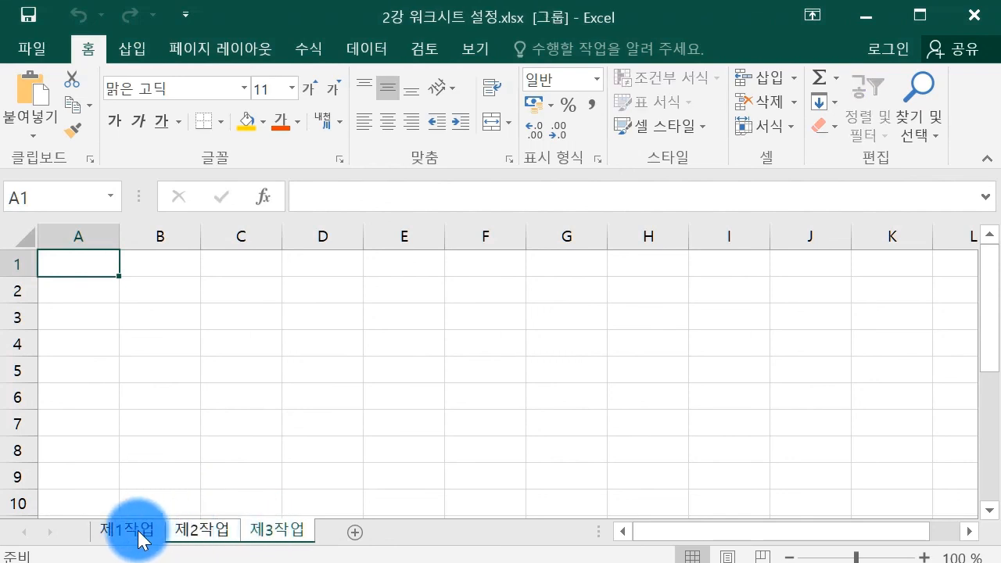
pyautogui.click(240, 416)
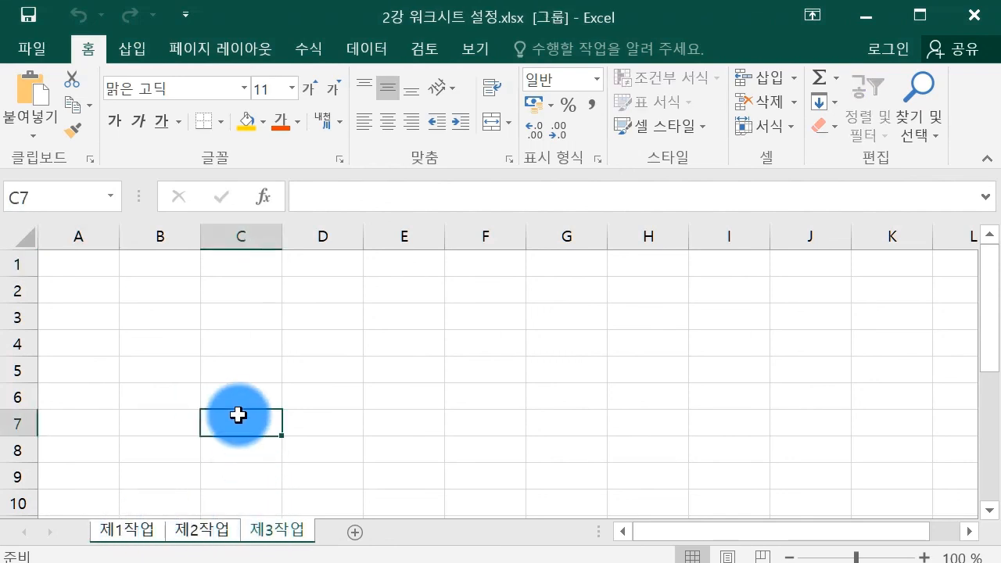
pyautogui.rightClick(273, 534)
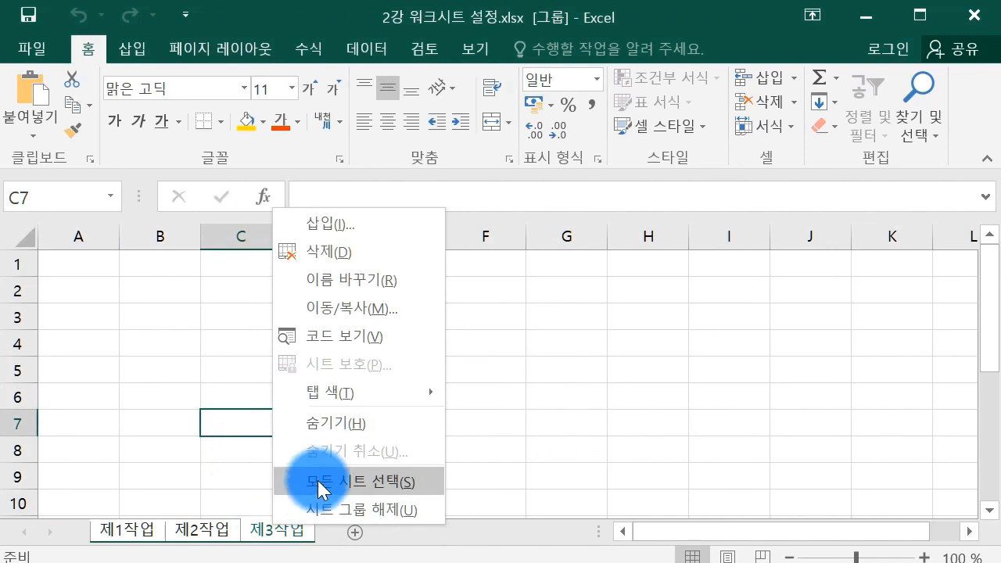
pyautogui.click(318, 506)
pyautogui.click(109, 534)
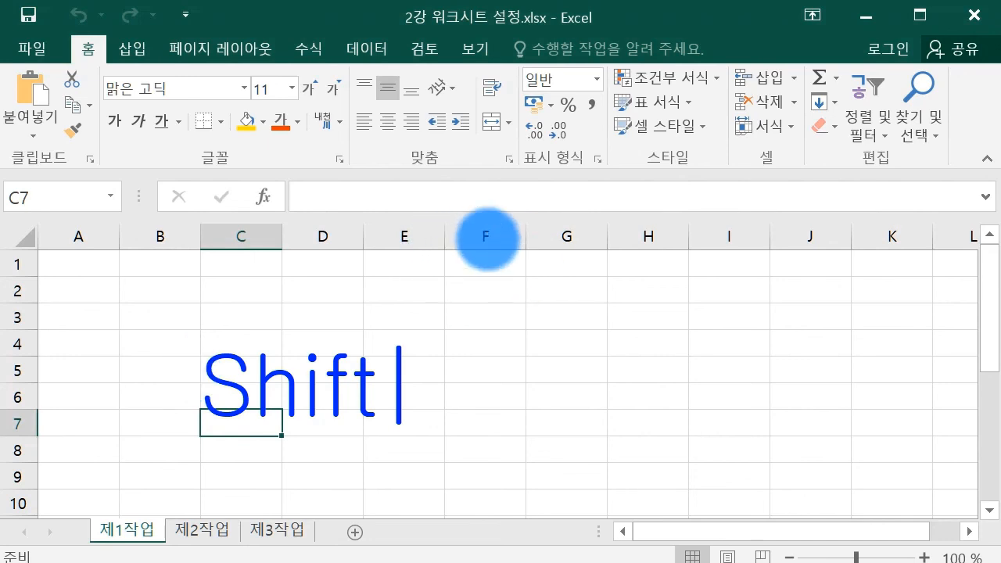
# Annotate the screen with a plus sign and '드래그' near the sheet tabs, then clear it.
pyautogui.press('Escape')
pyautogui.moveTo(388, 379)
pyautogui.mouseDown()
pyautogui.moveTo(429, 371)
pyautogui.moveTo(421, 404)
pyautogui.mouseUp()
pyautogui.moveTo(495, 353)
pyautogui.mouseDown()
pyautogui.moveTo(480, 339)
pyautogui.moveTo(503, 384)
pyautogui.moveTo(545, 346)
pyautogui.moveTo(590, 352)
pyautogui.moveTo(622, 376)
pyautogui.mouseUp()
pyautogui.moveTo(593, 383); pyautogui.dragTo(631, 380)
pyautogui.moveTo(276, 520); pyautogui.dragTo(316, 507)
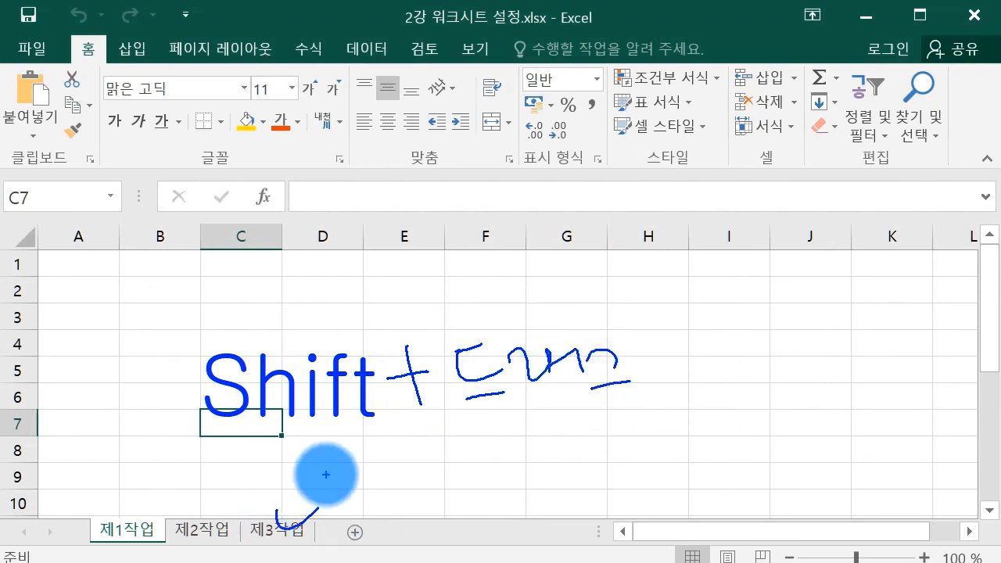
pyautogui.press('Escape')
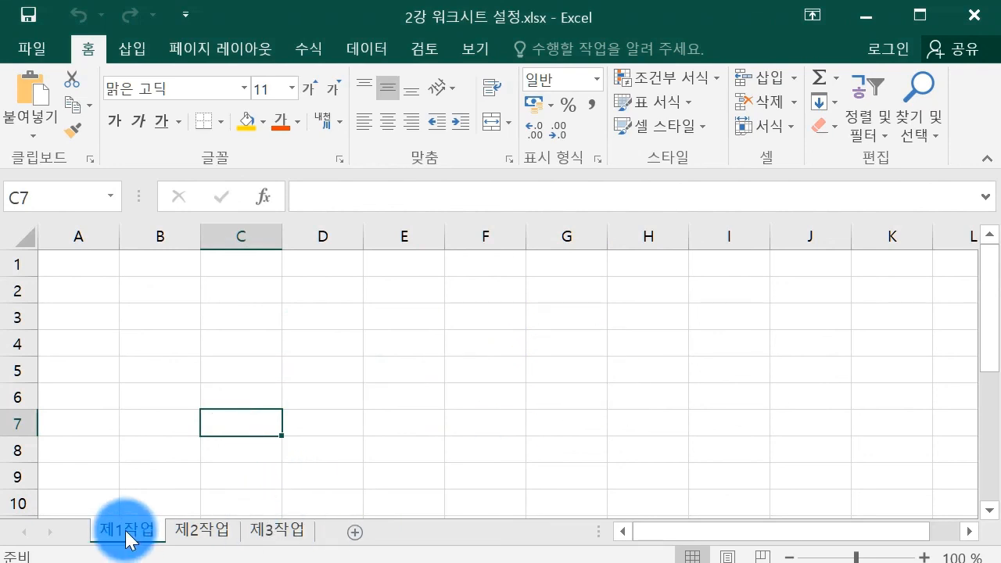
# Circle the 제3작업 tab in ink, then group sheets 제1작업 through 제3작업.
pyautogui.keyDown('shift'); pyautogui.click(281, 527); pyautogui.keyUp('shift')
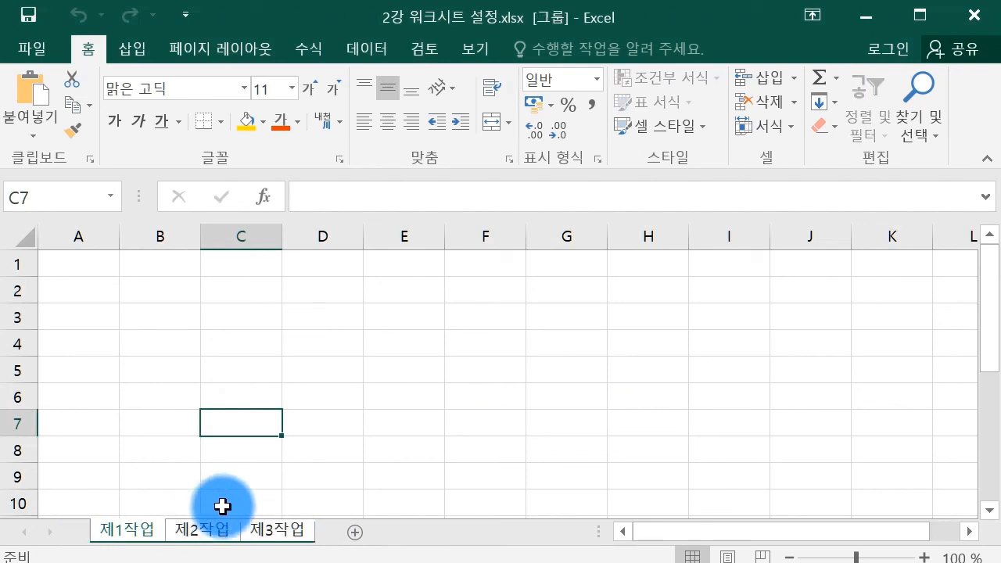
pyautogui.click(274, 529)
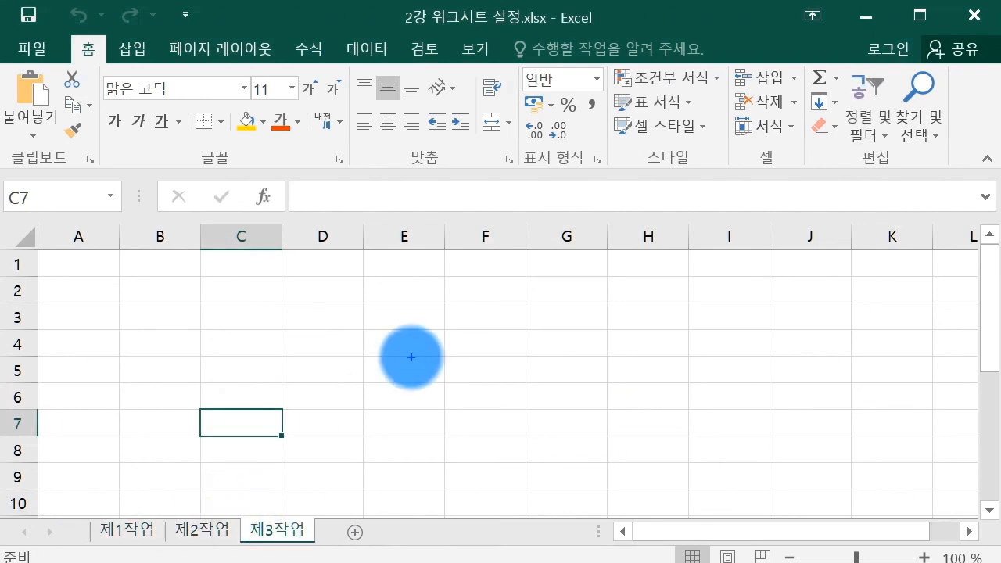
pyautogui.hotkey('ctrl', '2')
pyautogui.moveTo(326, 536)
pyautogui.mouseDown()
pyautogui.moveTo(301, 555)
pyautogui.moveTo(322, 550)
pyautogui.mouseUp()
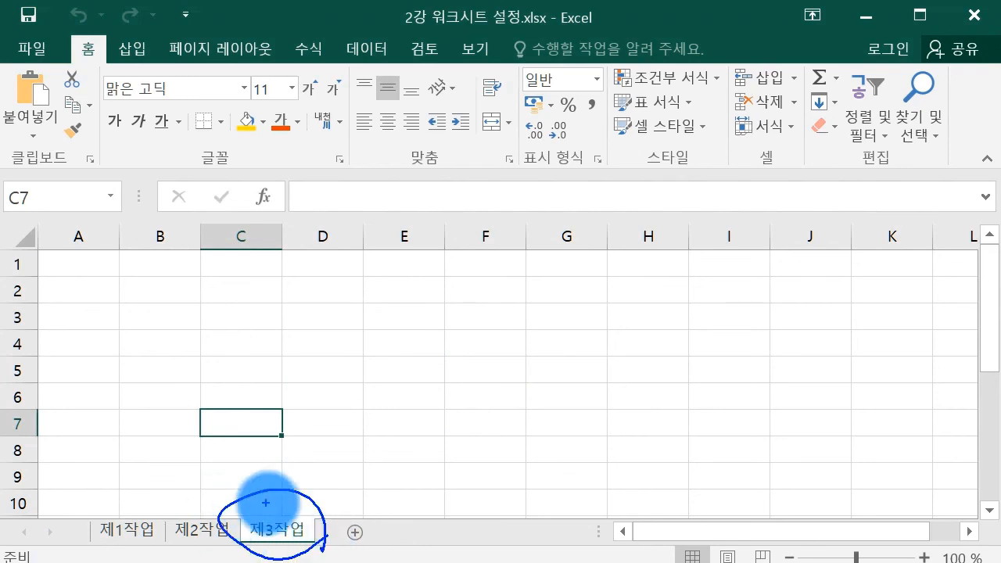
pyautogui.press('Escape')
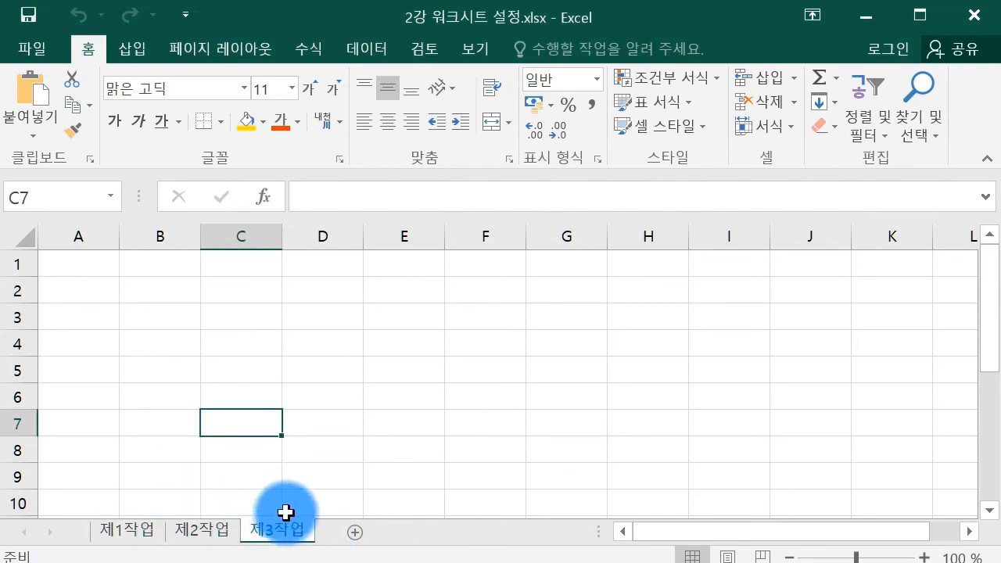
pyautogui.keyDown('shift'); pyautogui.click(151, 538); pyautogui.keyUp('shift')
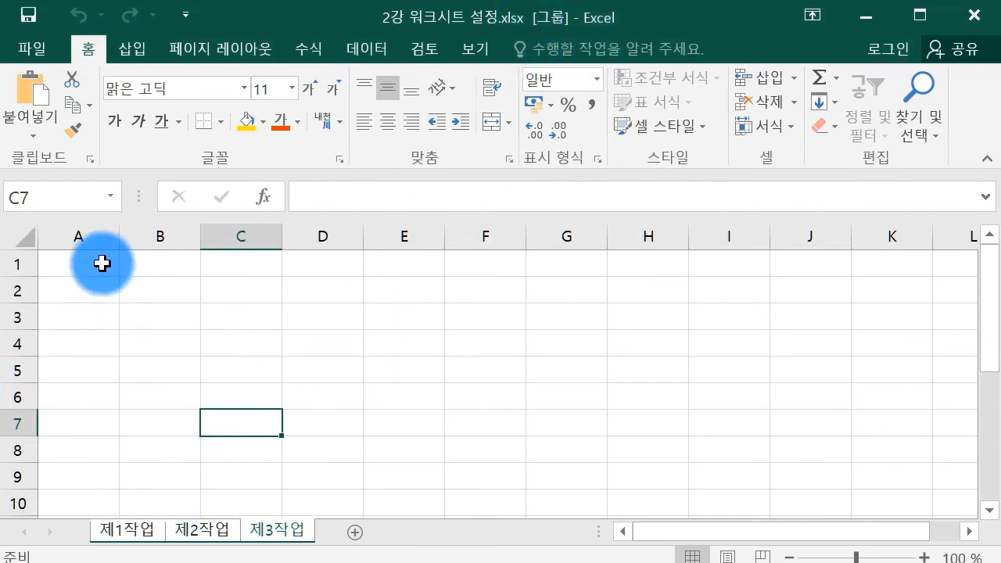
# Enter 1 in the 열 너비 dialog for column A across 제1작업 to 제3작업.
pyautogui.click(83, 236)
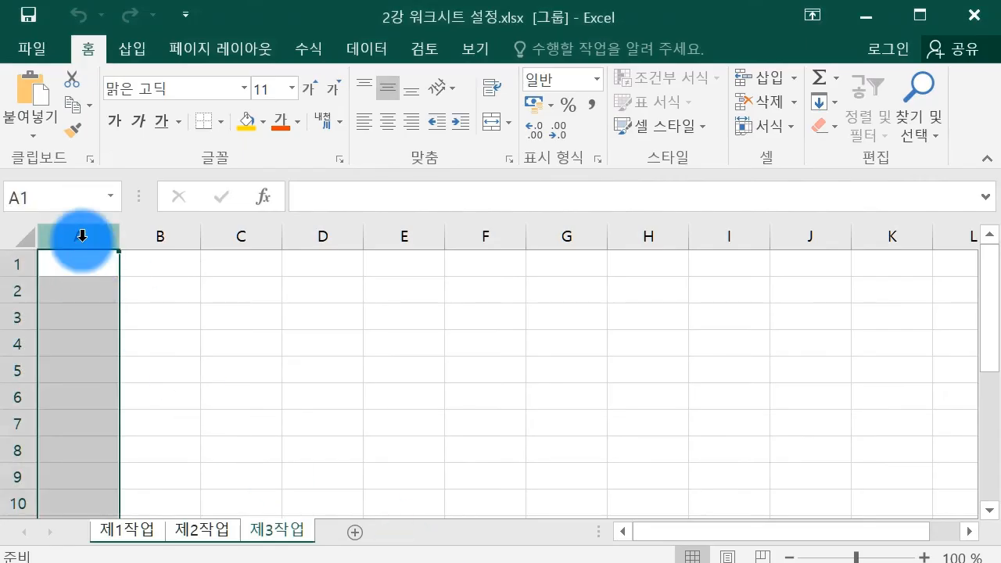
pyautogui.rightClick(82, 236)
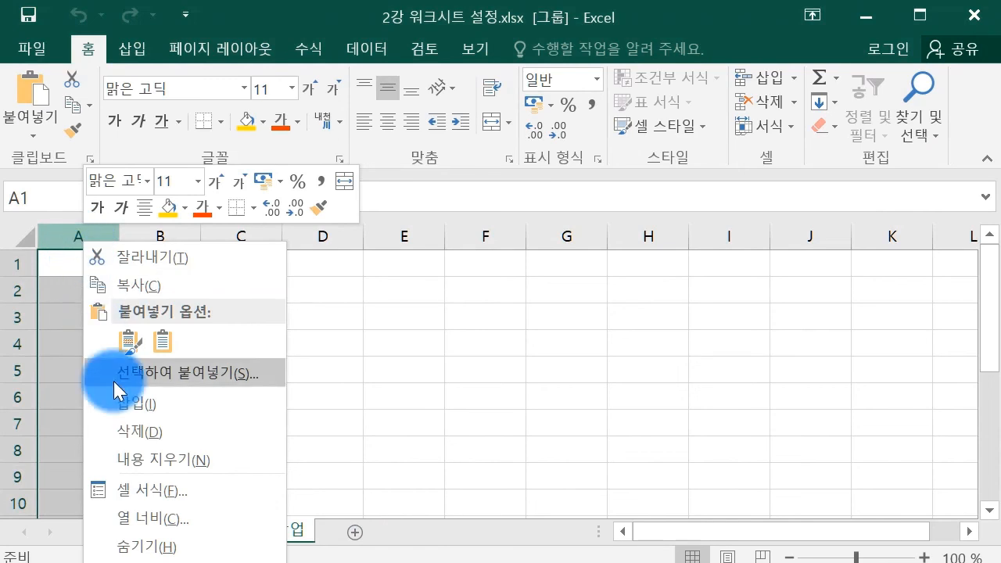
pyautogui.click(148, 520)
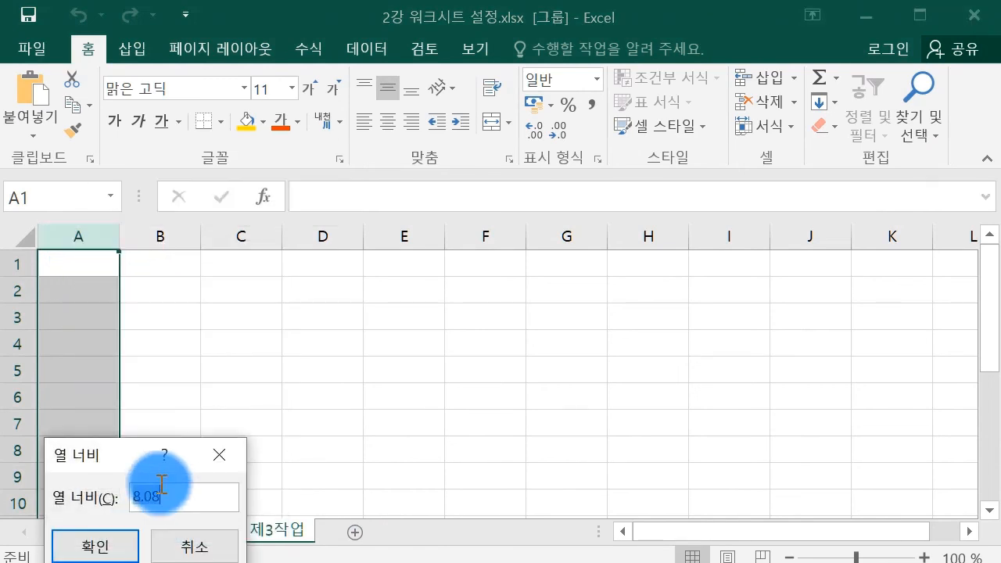
pyautogui.moveTo(117, 463); pyautogui.dragTo(371, 283)
pyautogui.moveTo(408, 331); pyautogui.dragTo(433, 317)
pyautogui.write('1')
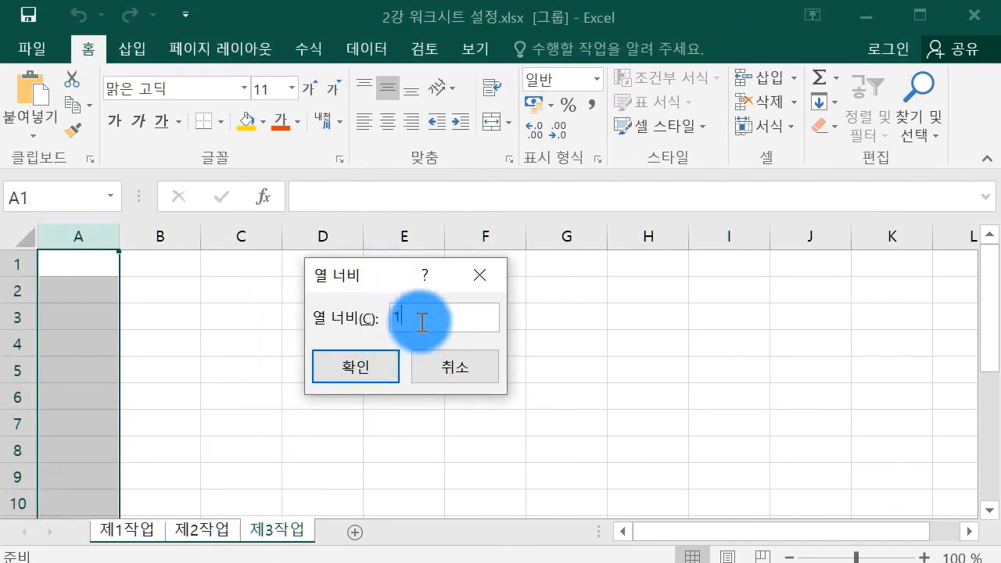
pyautogui.click(356, 366)
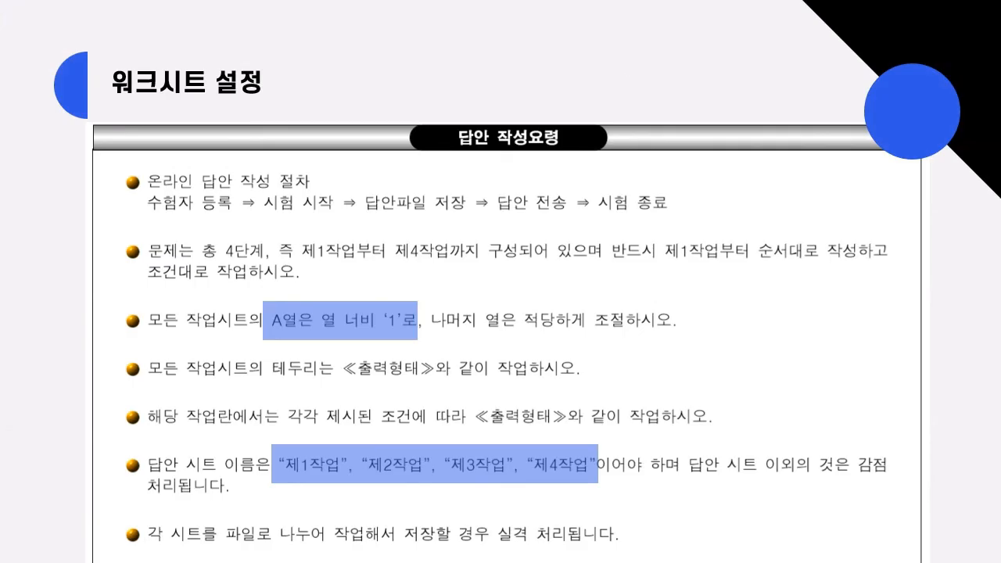
pyautogui.click(368, 209)
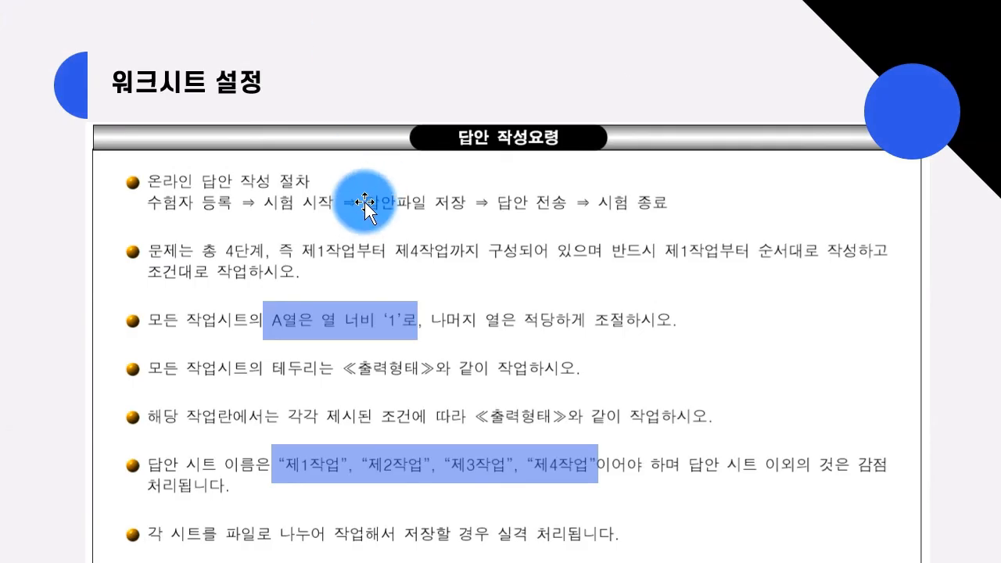
pyautogui.click(366, 202)
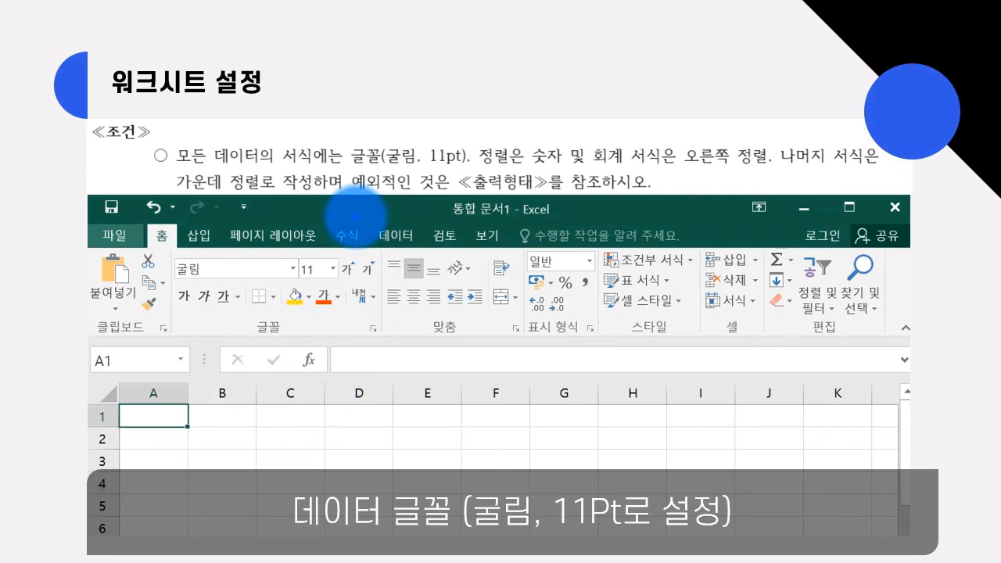
pyautogui.moveTo(166, 164)
pyautogui.mouseDown()
pyautogui.moveTo(313, 183)
pyautogui.moveTo(293, 182)
pyautogui.mouseUp()
pyautogui.moveTo(378, 170); pyautogui.dragTo(468, 167)
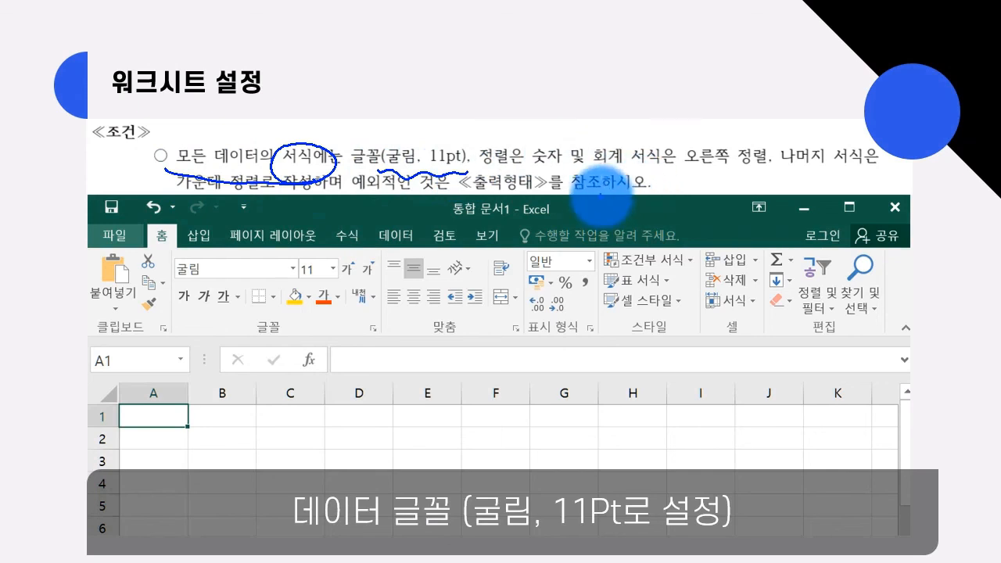
pyautogui.moveTo(610, 539); pyautogui.dragTo(591, 551)
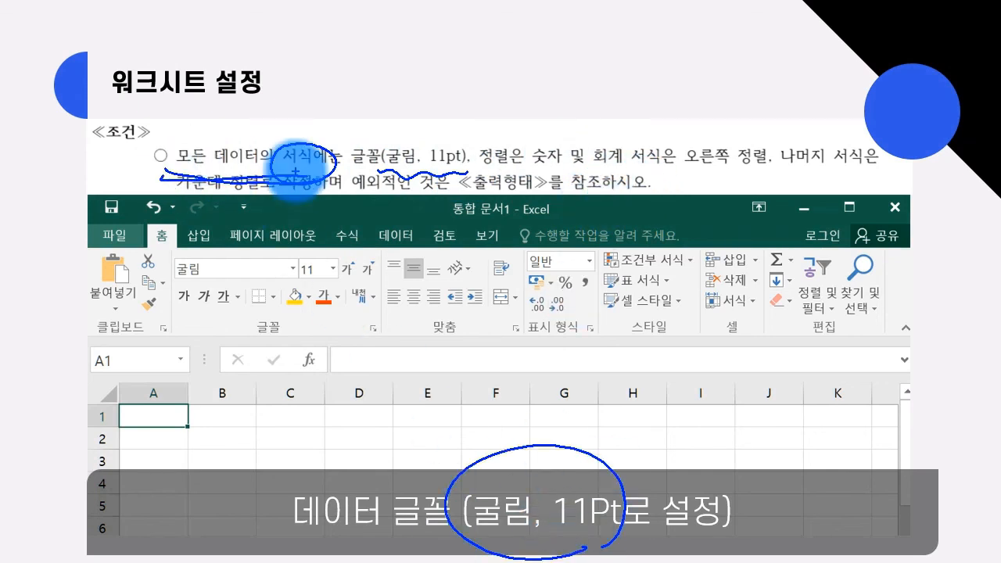
pyautogui.press('Escape')
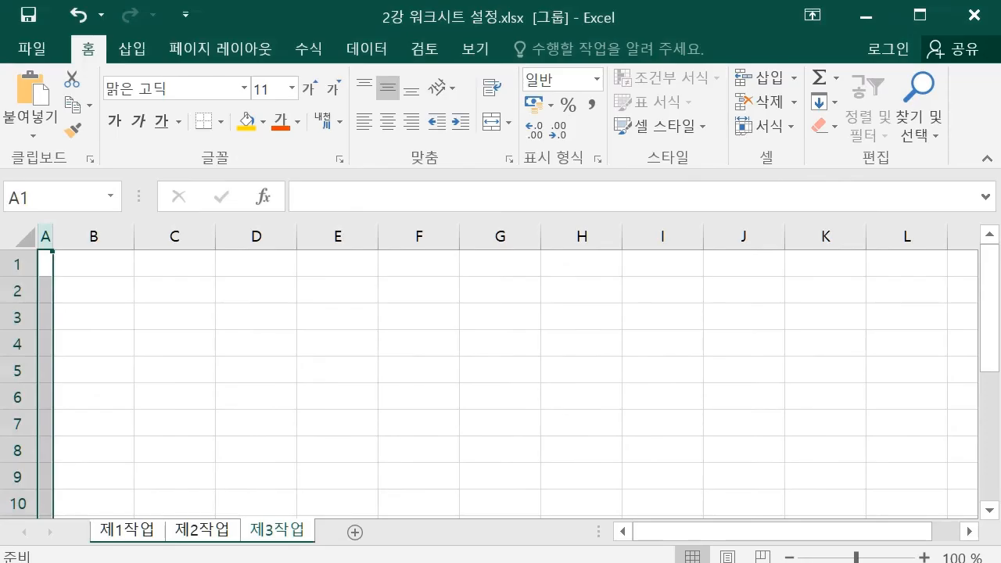
# Mark the narrowed column A on screen with the annotation pen.
pyautogui.hotkey('ctrl', '2')
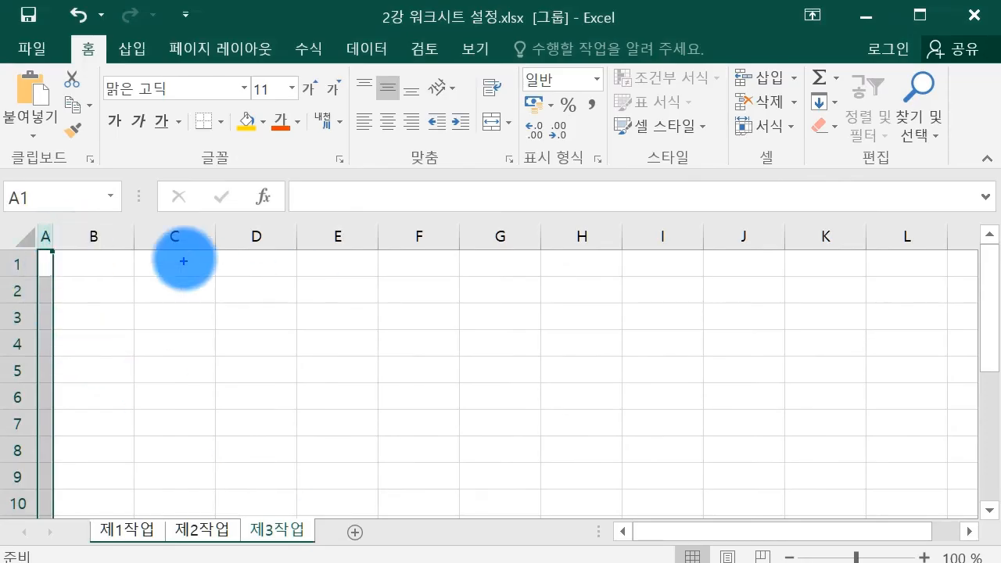
pyautogui.moveTo(59, 251)
pyautogui.mouseDown()
pyautogui.moveTo(35, 243)
pyautogui.moveTo(67, 250)
pyautogui.mouseUp()
pyautogui.moveTo(27, 271); pyautogui.dragTo(2, 262)
pyautogui.press('Escape')
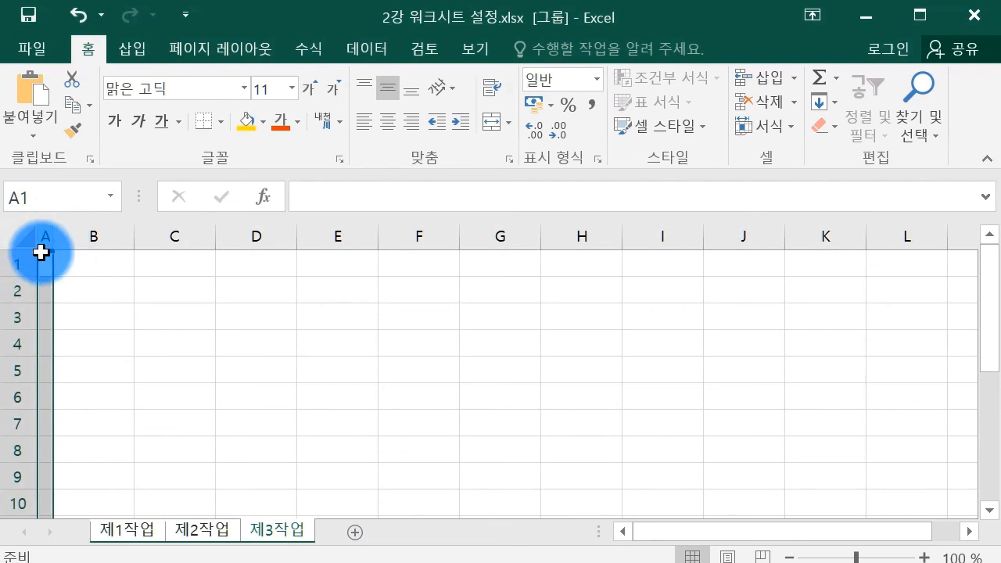
pyautogui.hotkey('ctrl', '2')
pyautogui.moveTo(15, 228)
pyautogui.mouseDown()
pyautogui.moveTo(30, 231)
pyautogui.moveTo(37, 273)
pyautogui.mouseUp()
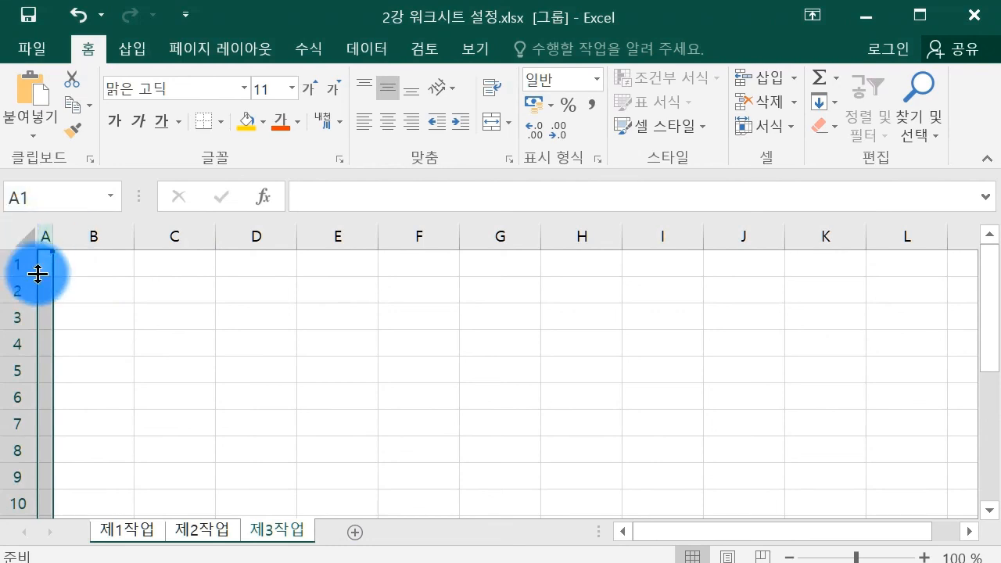
# Apply the 굴림 font to the whole worksheet, then return to 제1작업 with cell D6 selected.
pyautogui.click(25, 231)
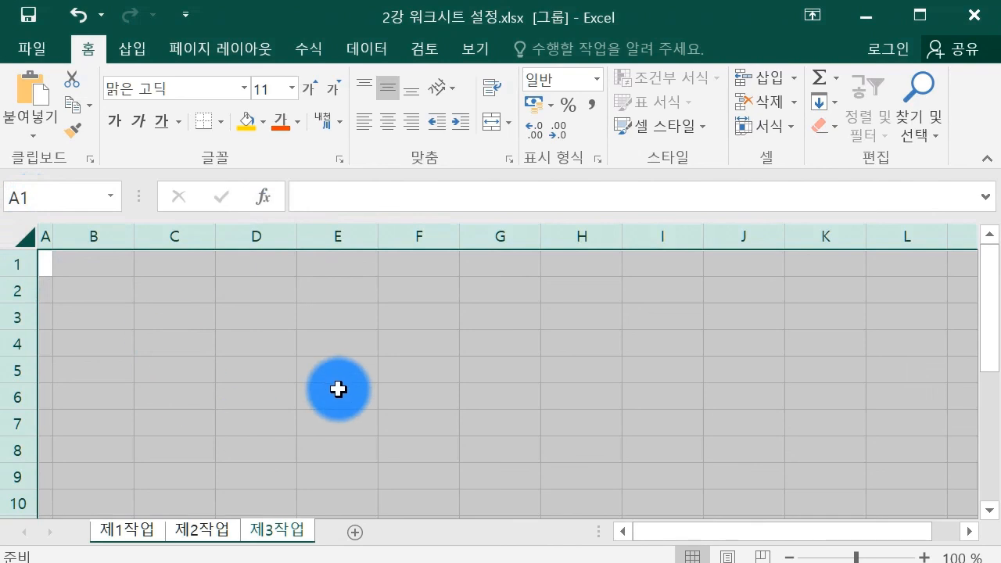
pyautogui.click(210, 93)
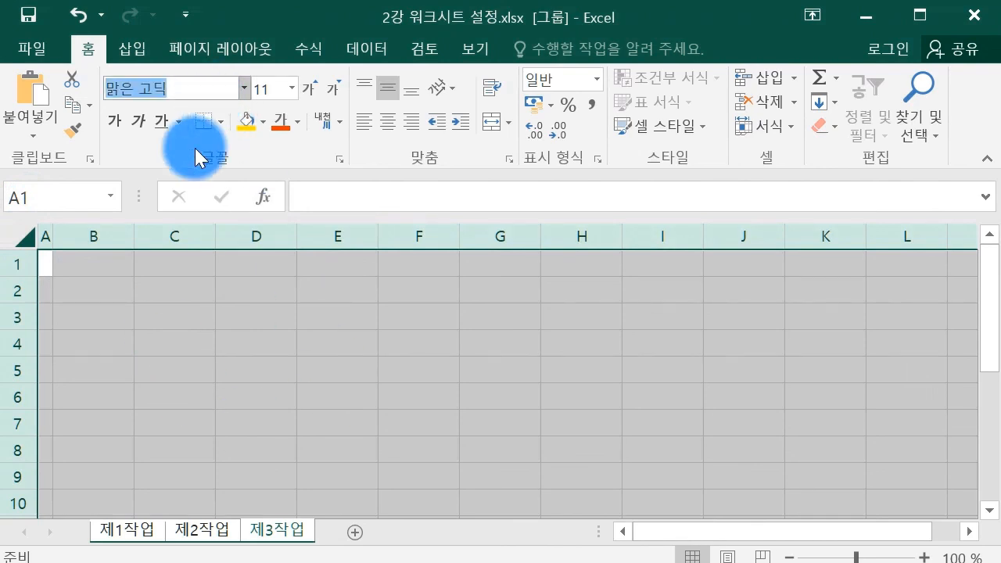
pyautogui.write('ㄱ')
pyautogui.write('굴림')
pyautogui.press('Return')
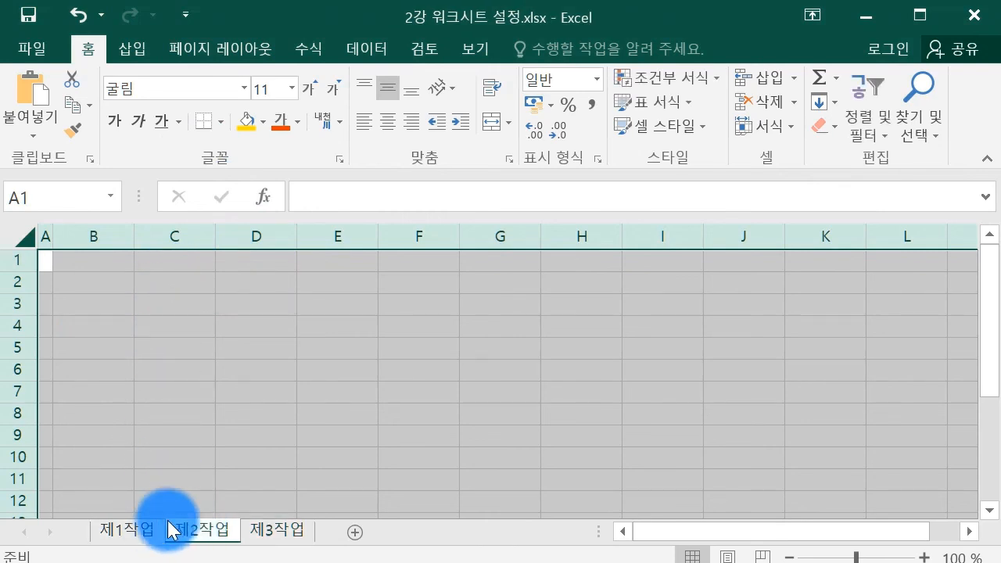
pyautogui.click(138, 528)
pyautogui.click(231, 373)
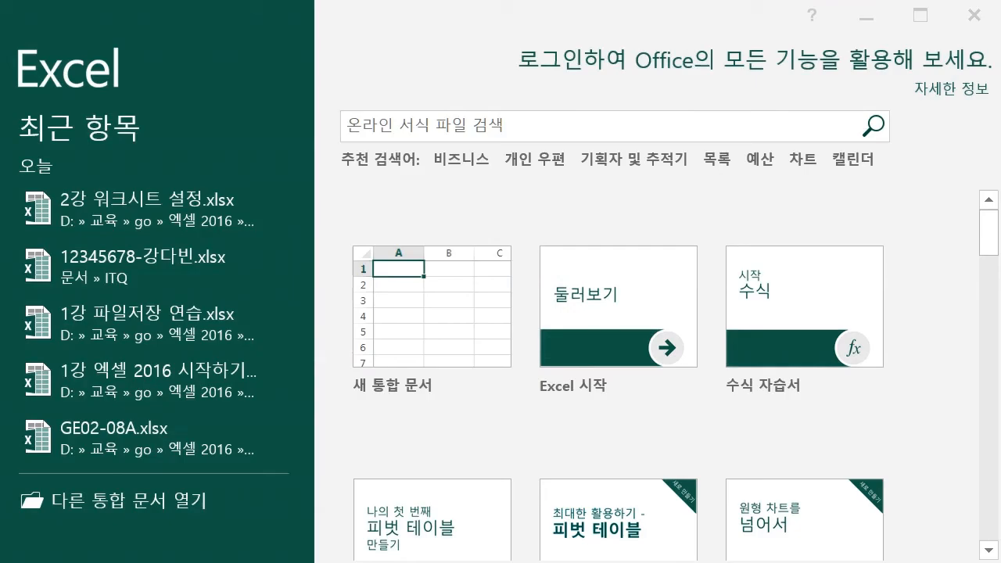
# Open a new blank workbook and browse to the Save As dialog.
pyautogui.click(454, 383)
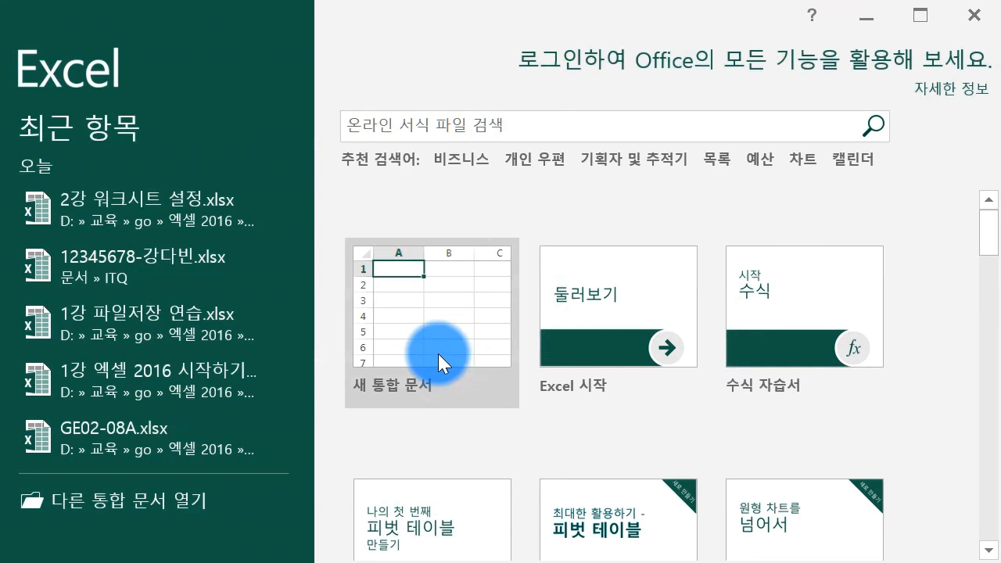
pyautogui.click(437, 353)
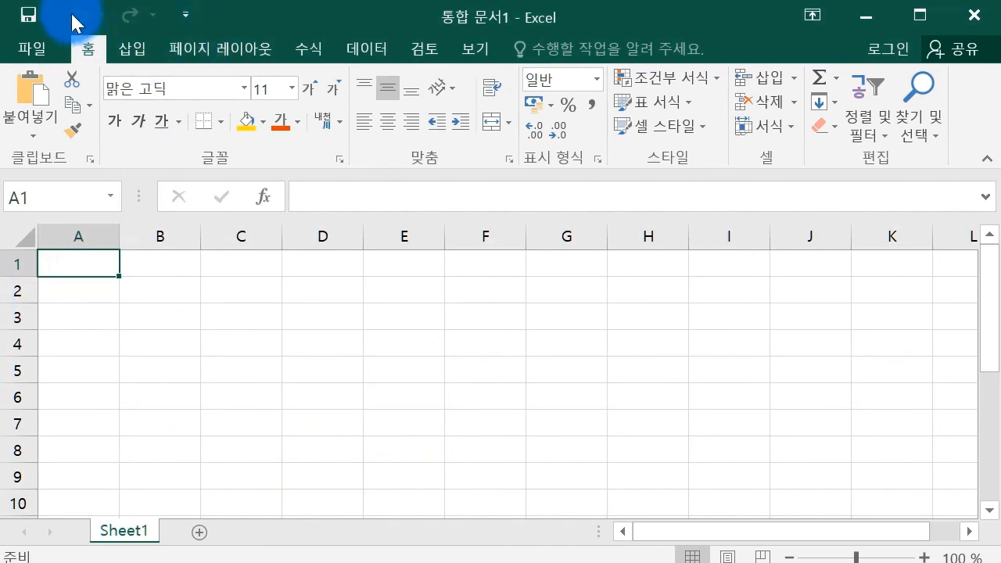
pyautogui.click(34, 18)
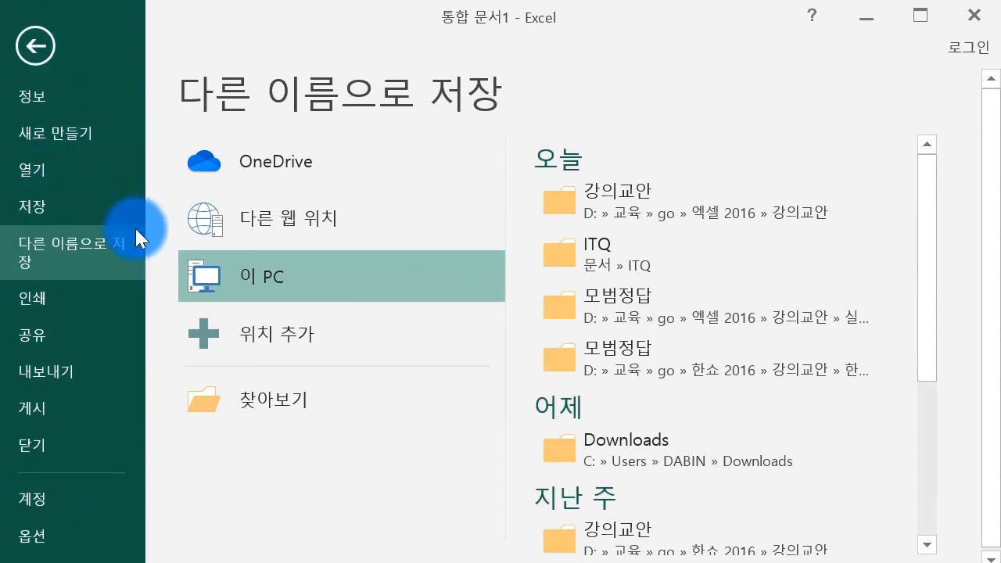
pyautogui.click(307, 398)
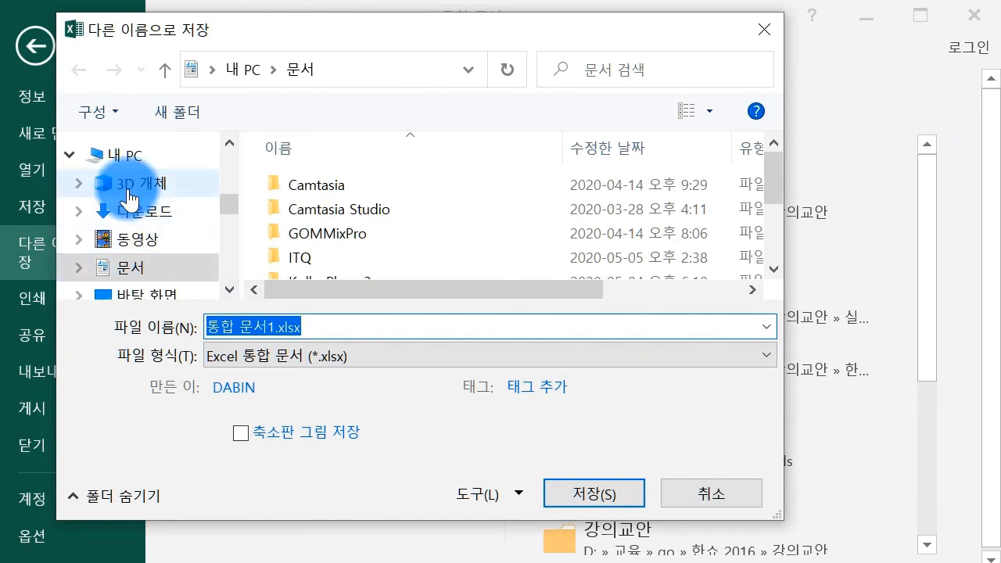
# Navigate the save dialog through this PC to the 문서 > ITQ folder.
pyautogui.click(132, 158)
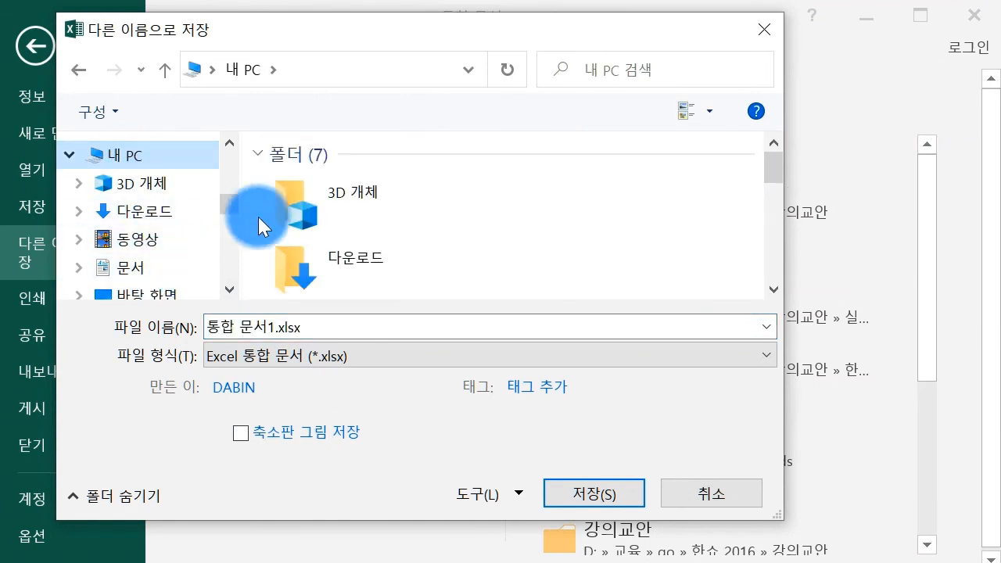
pyautogui.click(344, 225)
pyautogui.scroll(-1, 347, 247)
pyautogui.click(353, 156)
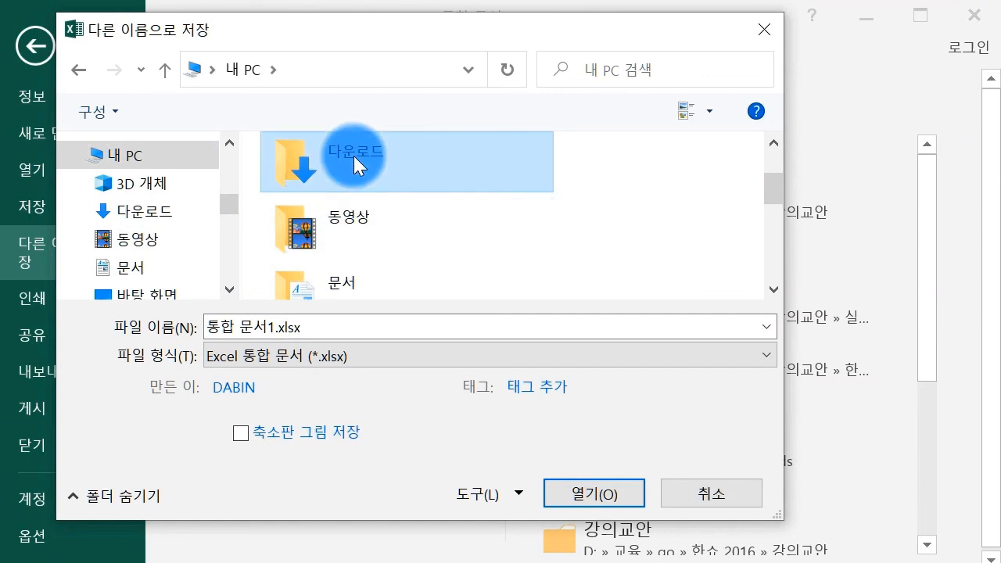
pyautogui.click(354, 292)
pyautogui.doubleClick(354, 292)
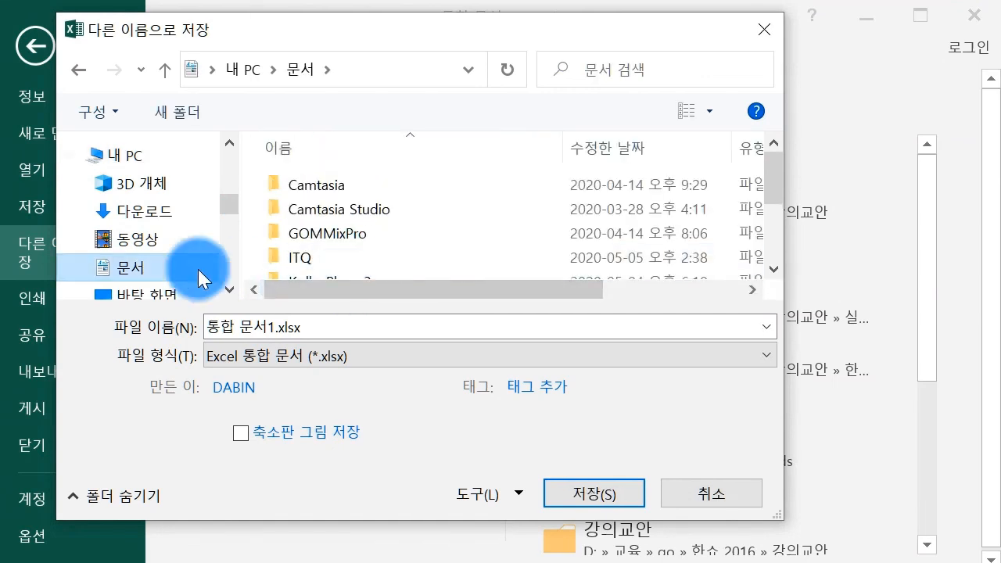
pyautogui.doubleClick(313, 257)
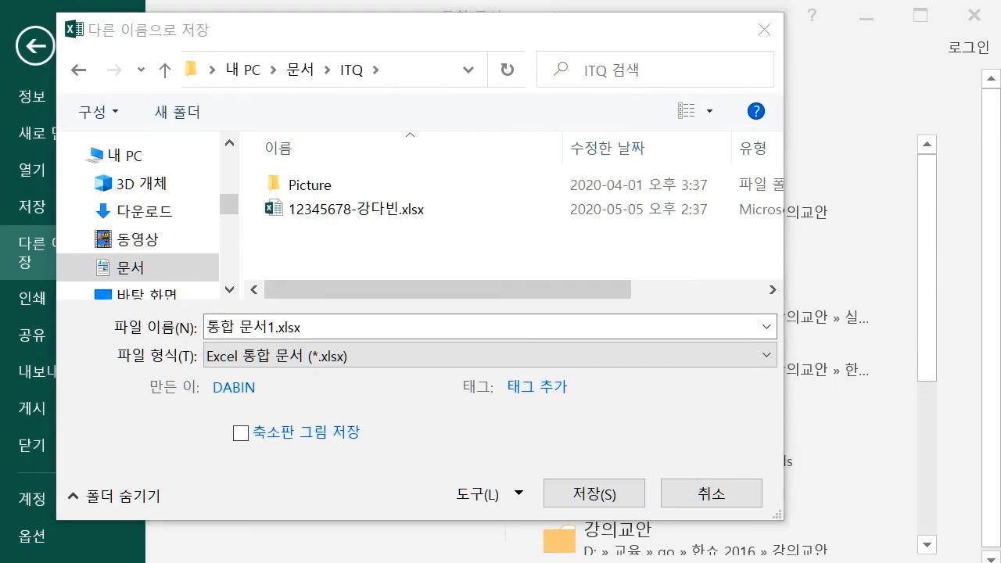
pyautogui.click(661, 465)
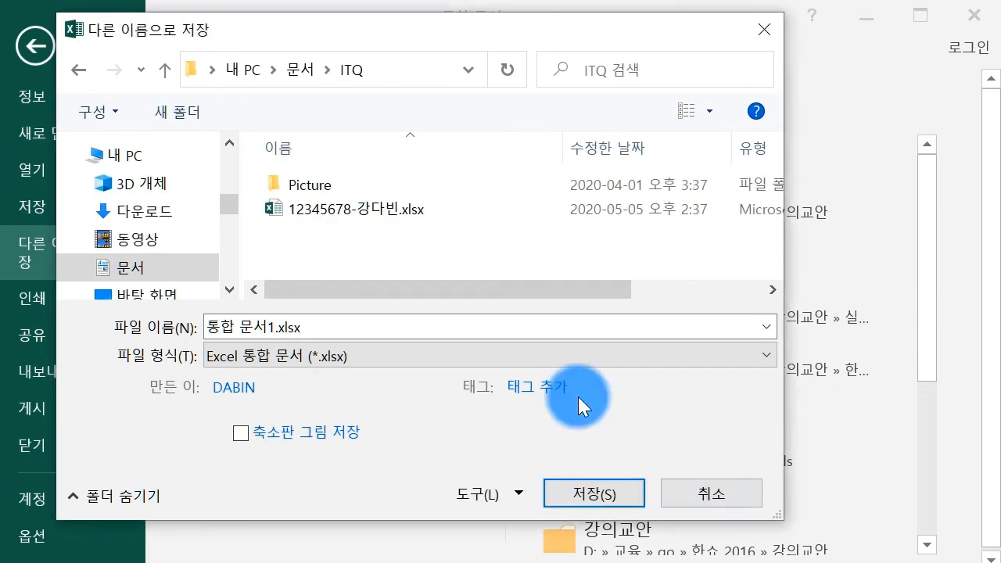
# Save the workbook named with the candidate number and the examinee's name.
pyautogui.click(330, 325)
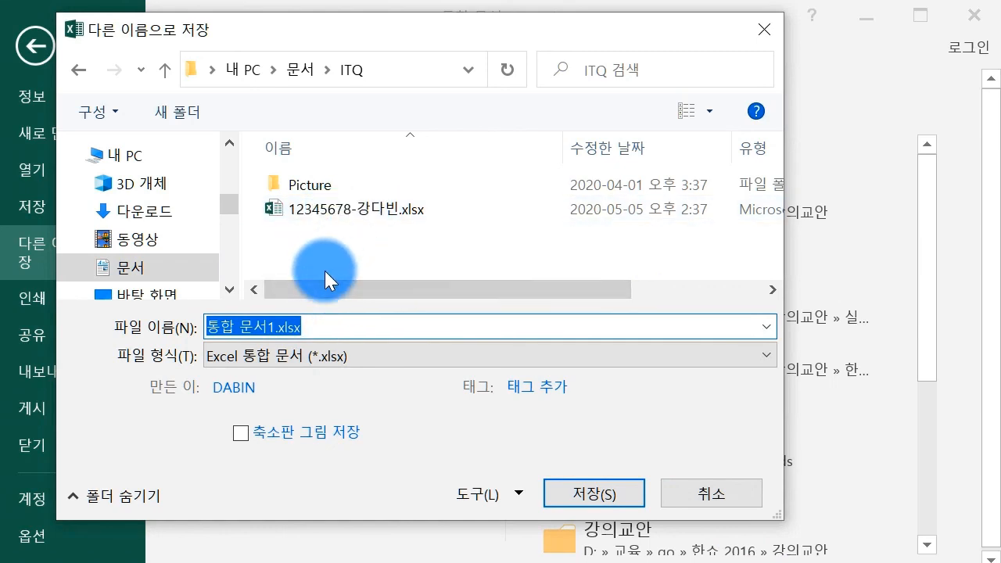
pyautogui.write('2345678')
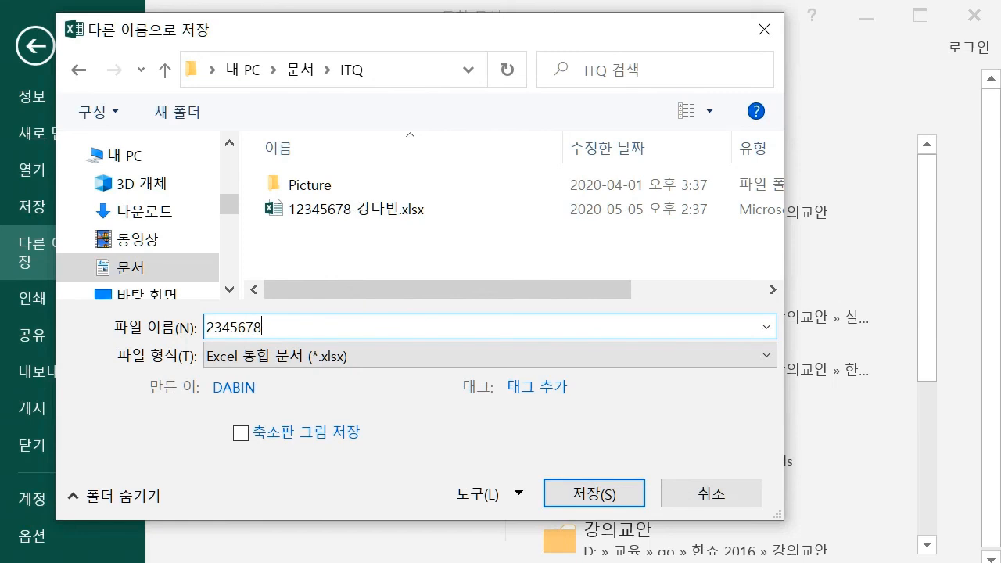
pyautogui.write('9')
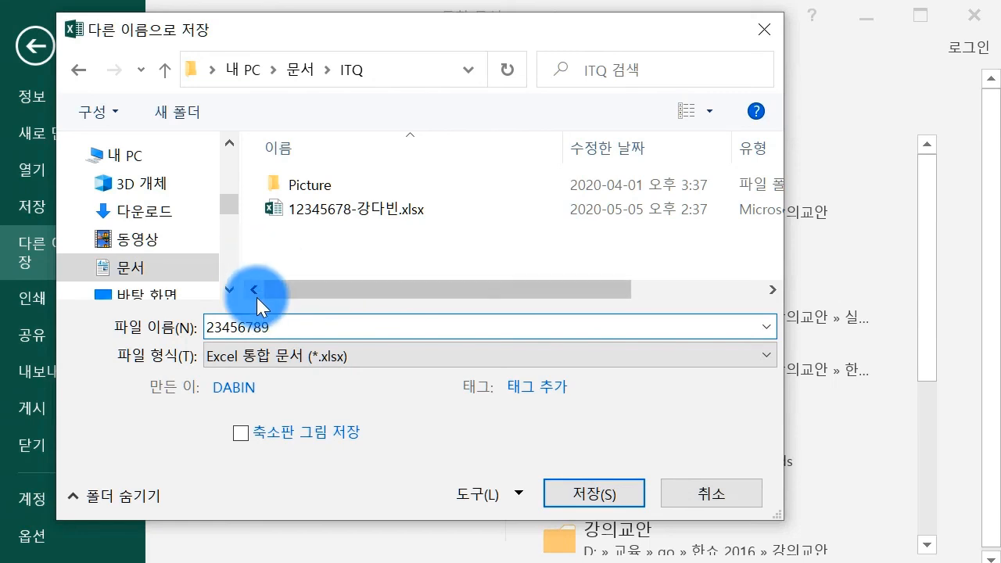
pyautogui.write('-')
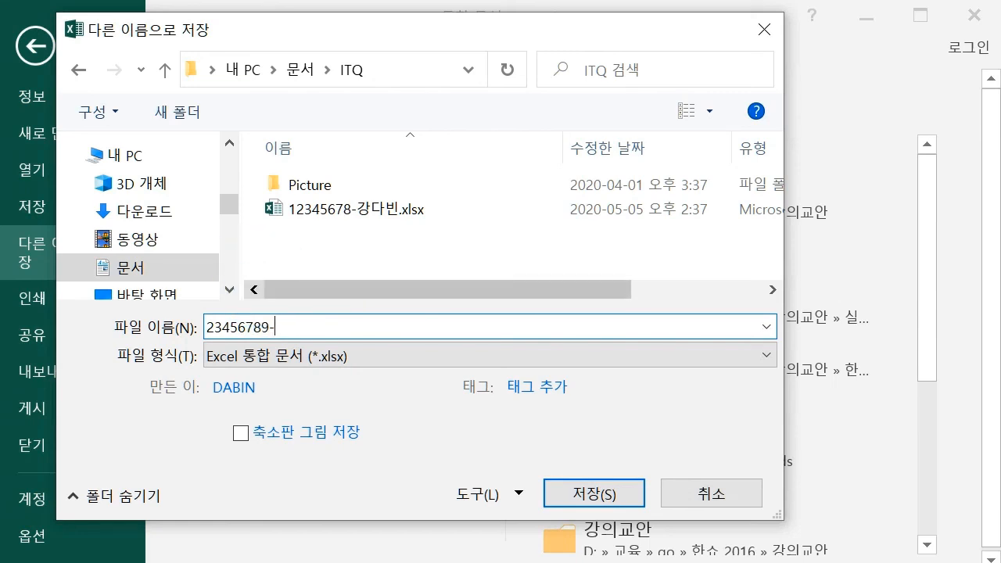
pyautogui.press('Return')
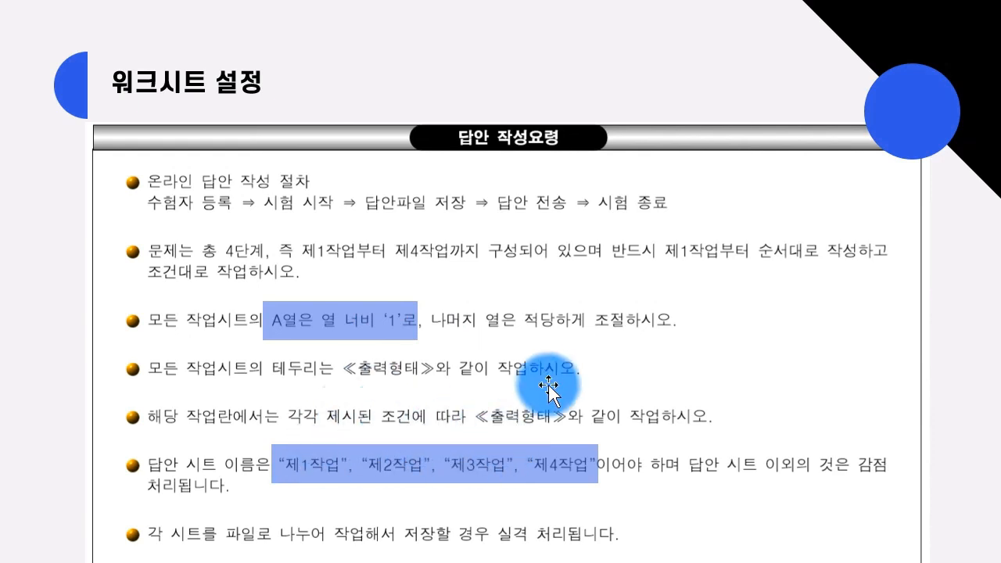
# Draw an X over 제4작업 in the slide's sheet-name rule.
pyautogui.moveTo(527, 428); pyautogui.dragTo(578, 489)
pyautogui.moveTo(602, 430); pyautogui.dragTo(522, 494)
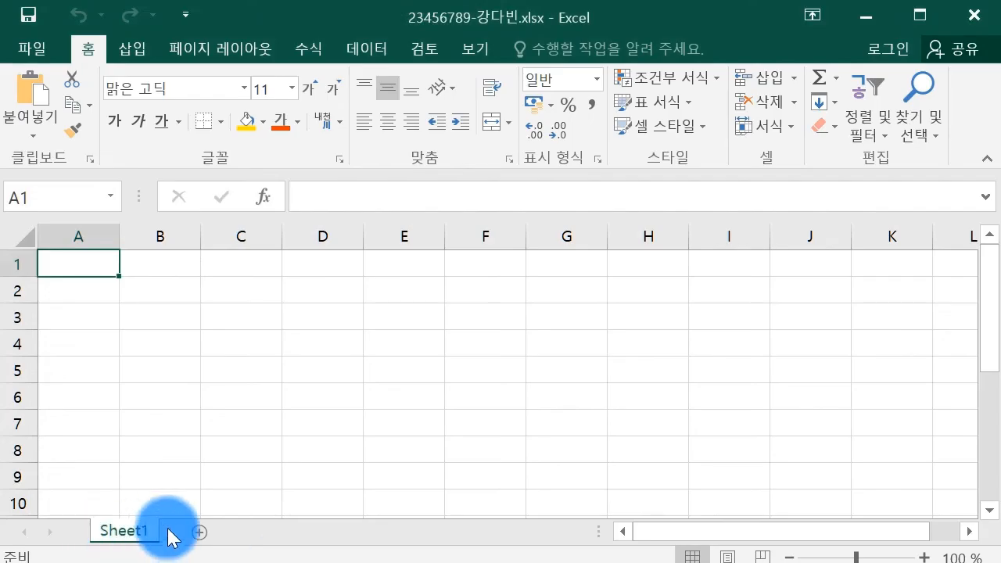
# Add two sheets and rename the first two 제1작업 and 제2작업.
pyautogui.click(199, 531)
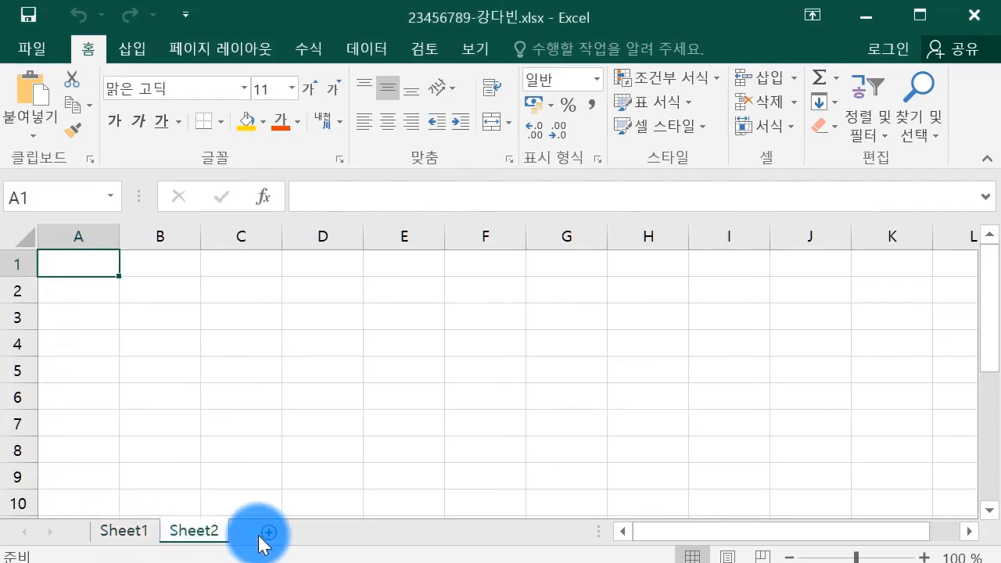
pyautogui.click(261, 532)
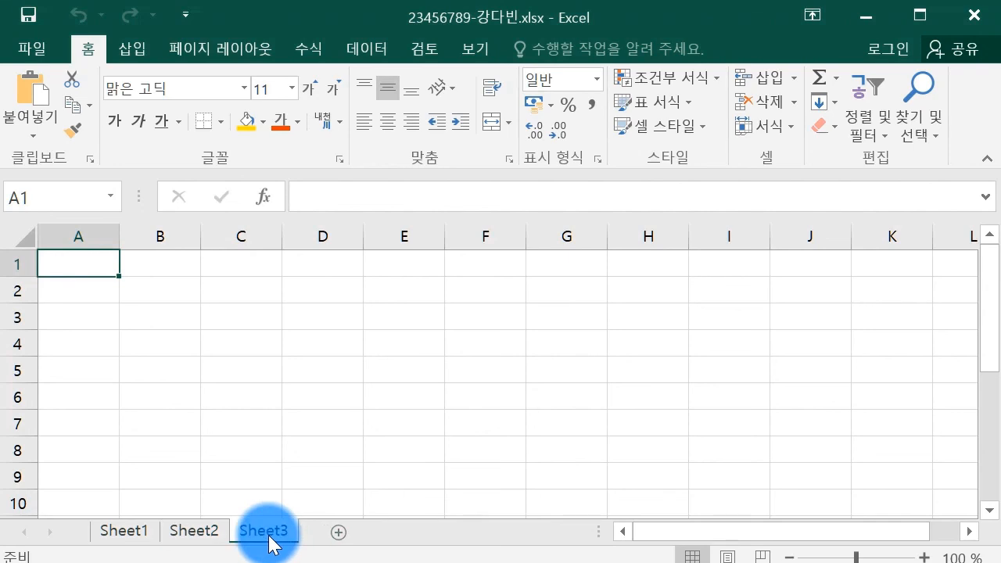
pyautogui.click(139, 532)
pyautogui.write('wp')
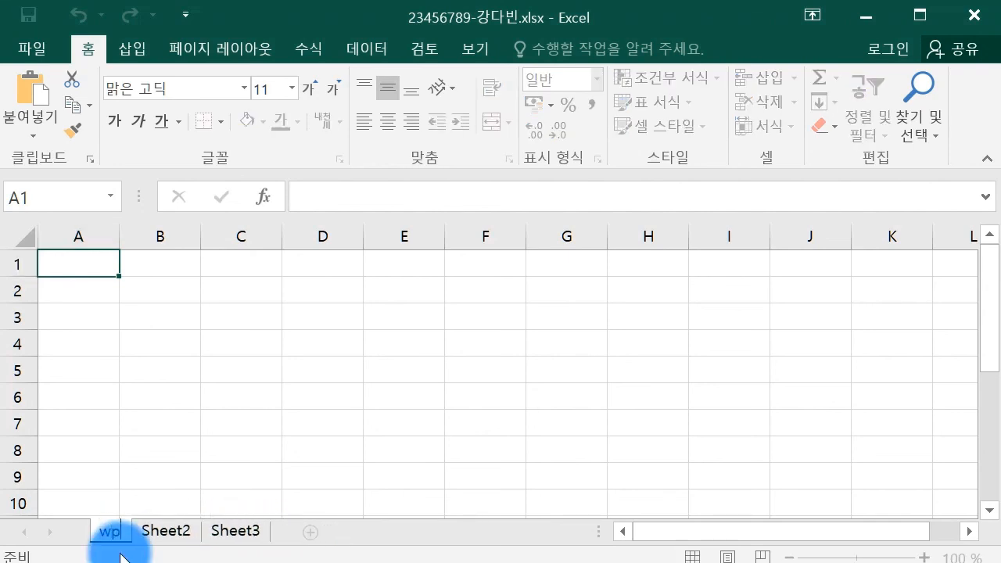
pyautogui.write('1작업')
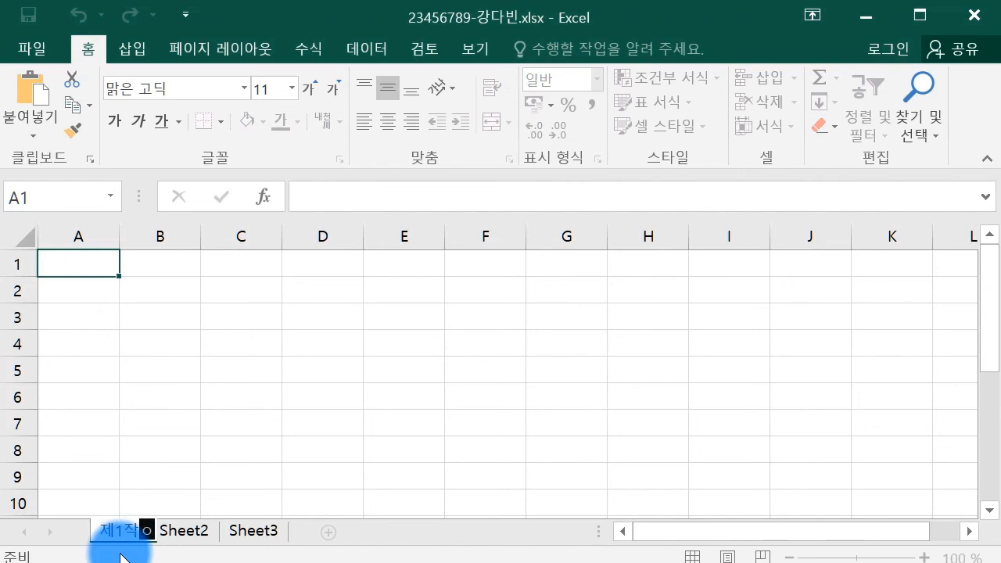
pyautogui.press('Return')
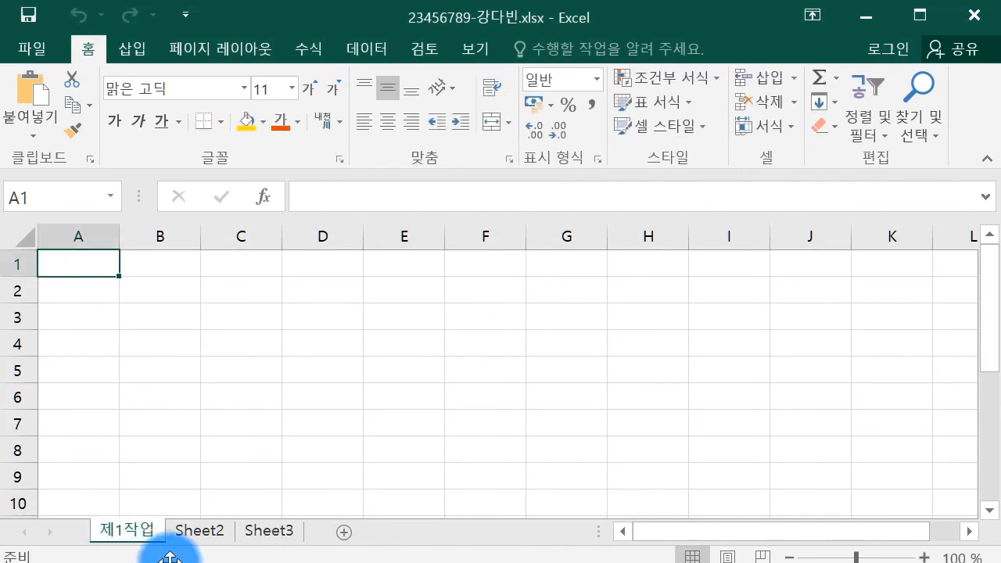
pyautogui.doubleClick(201, 532)
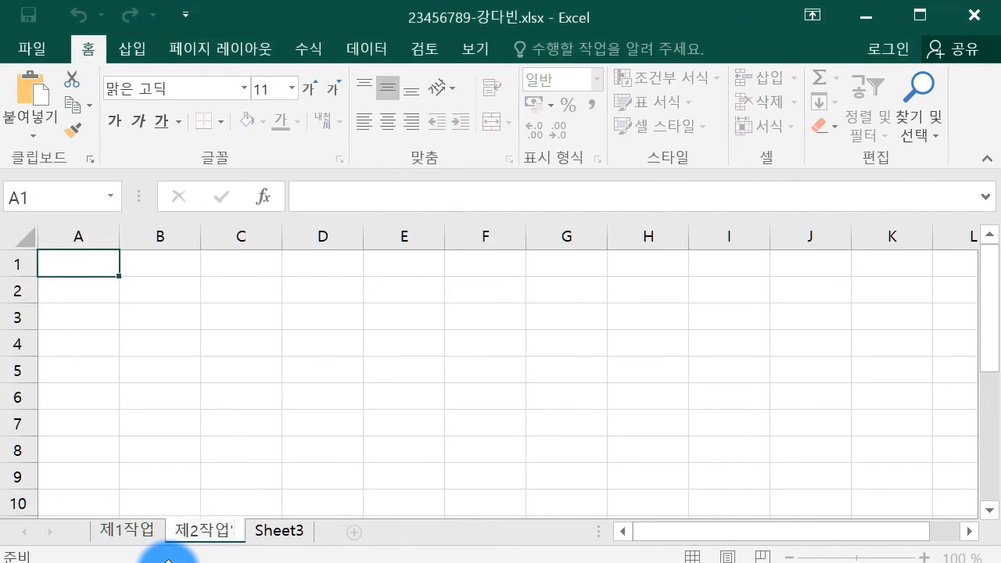
pyautogui.write('제2작업')
pyautogui.press('Return')
# Rename the third sheet 제3작업 and group 제1작업 through 제3작업.
pyautogui.click(266, 534)
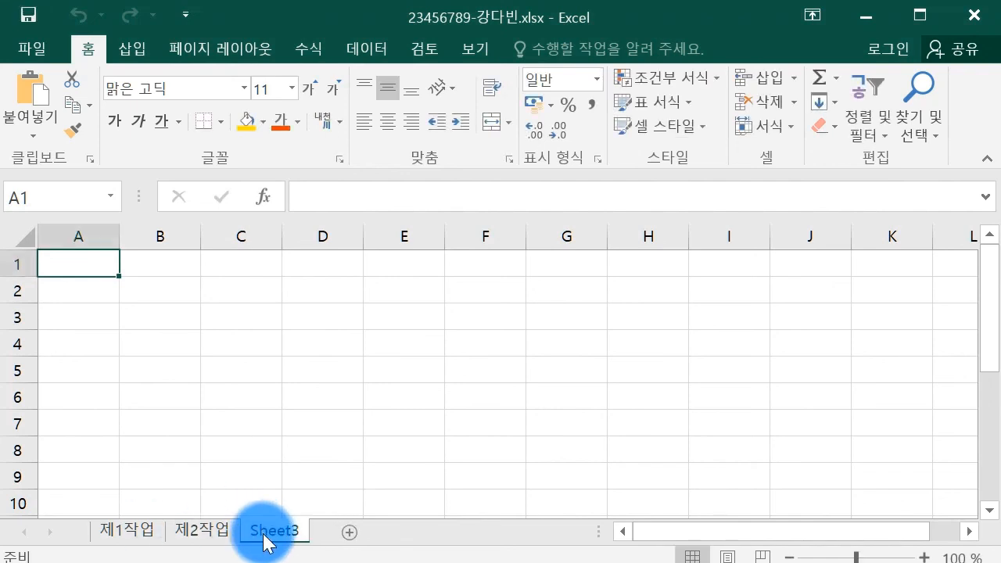
pyautogui.doubleClick(263, 533)
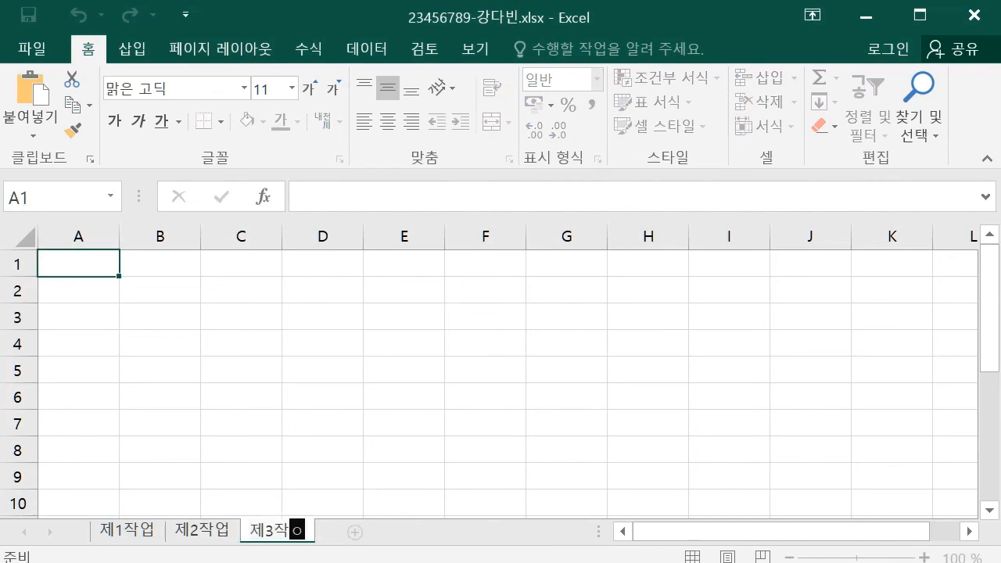
pyautogui.press('Return')
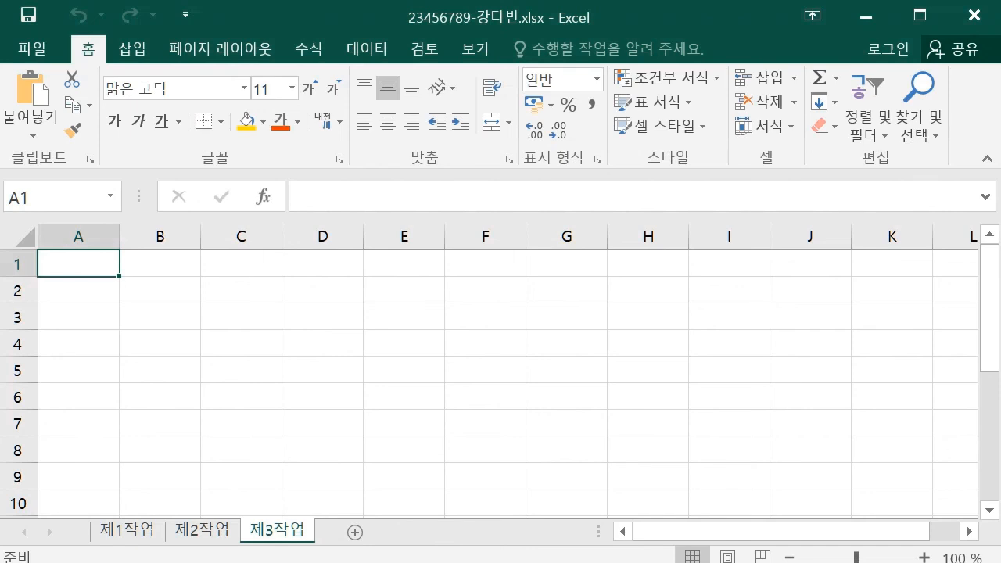
pyautogui.click(134, 532)
pyautogui.keyDown('shift'); pyautogui.click(136, 530); pyautogui.keyUp('shift')
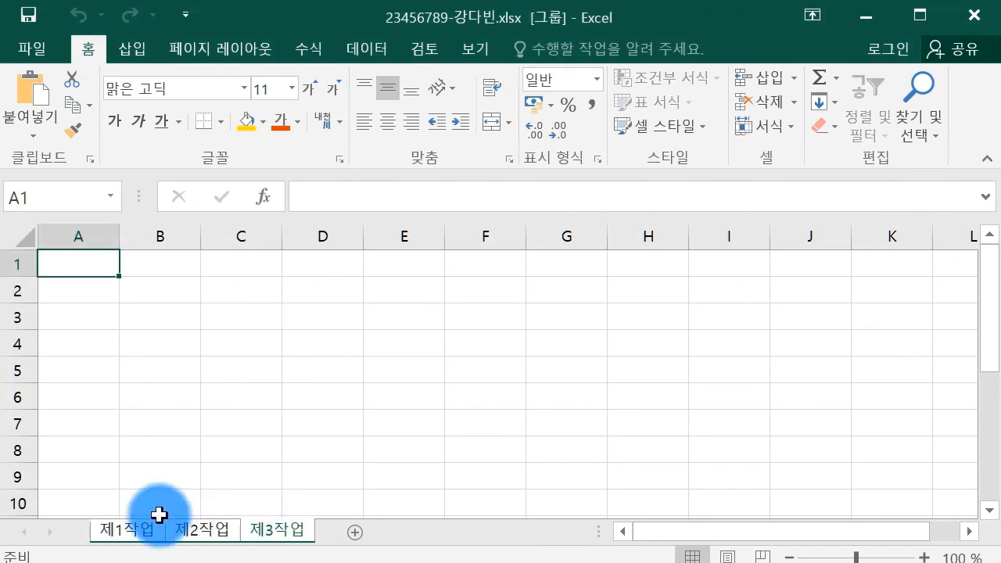
# Enter 1 in the 열 너비 dialog for column A on 제1작업 to 제3작업, then deselect.
pyautogui.click(78, 231)
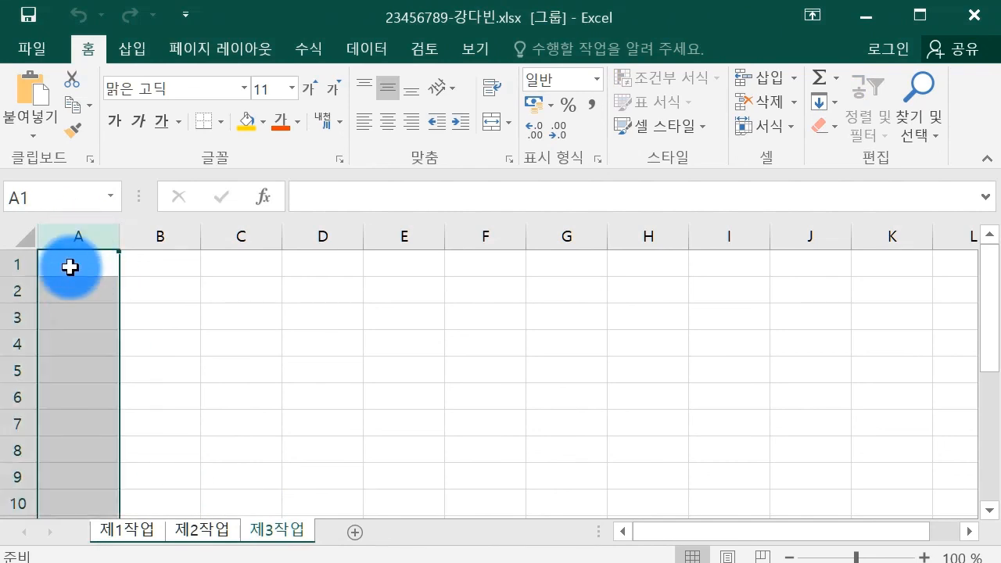
pyautogui.rightClick(70, 267)
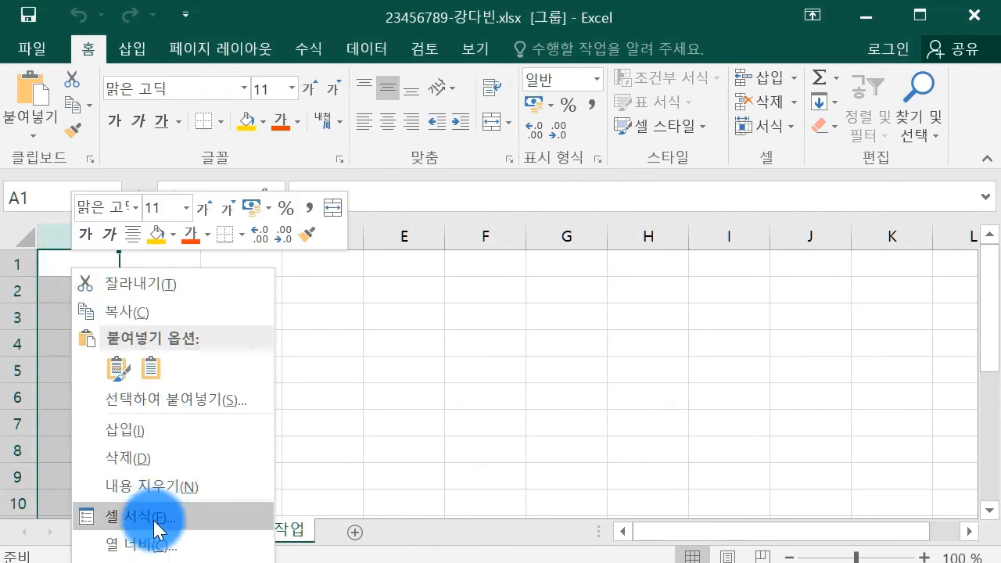
pyautogui.click(140, 547)
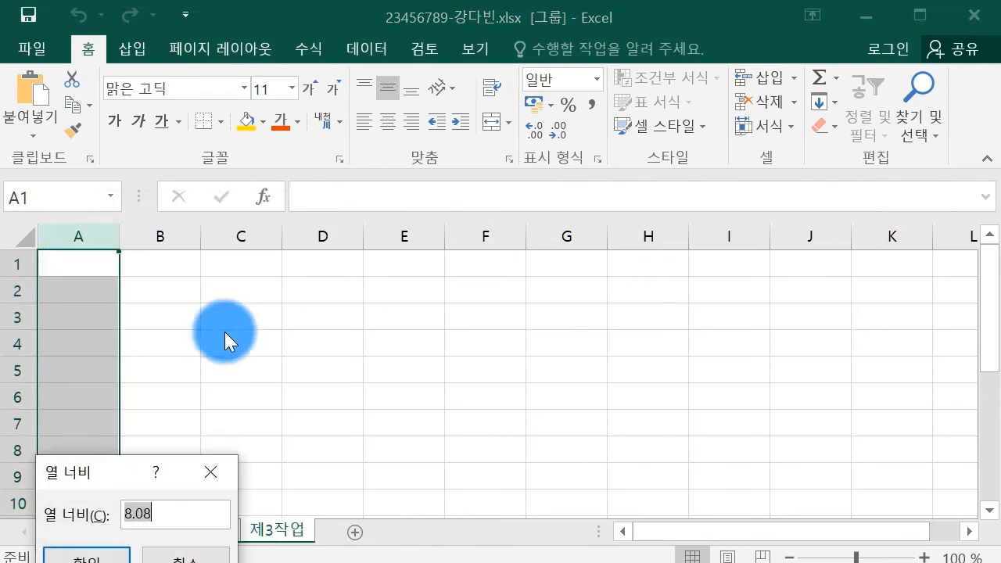
pyautogui.moveTo(67, 480); pyautogui.dragTo(180, 334)
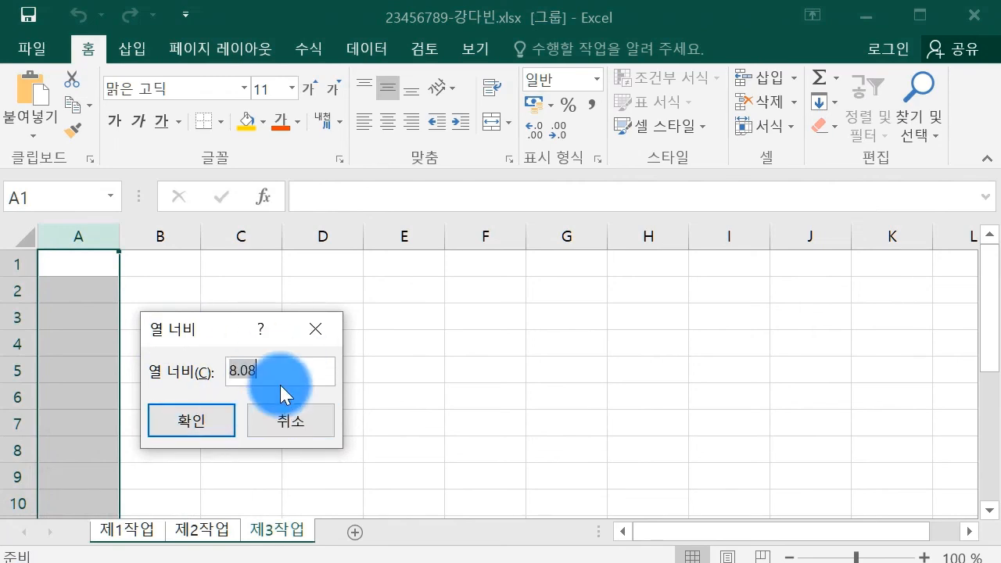
pyautogui.write('1')
pyautogui.click(227, 424)
pyautogui.click(176, 336)
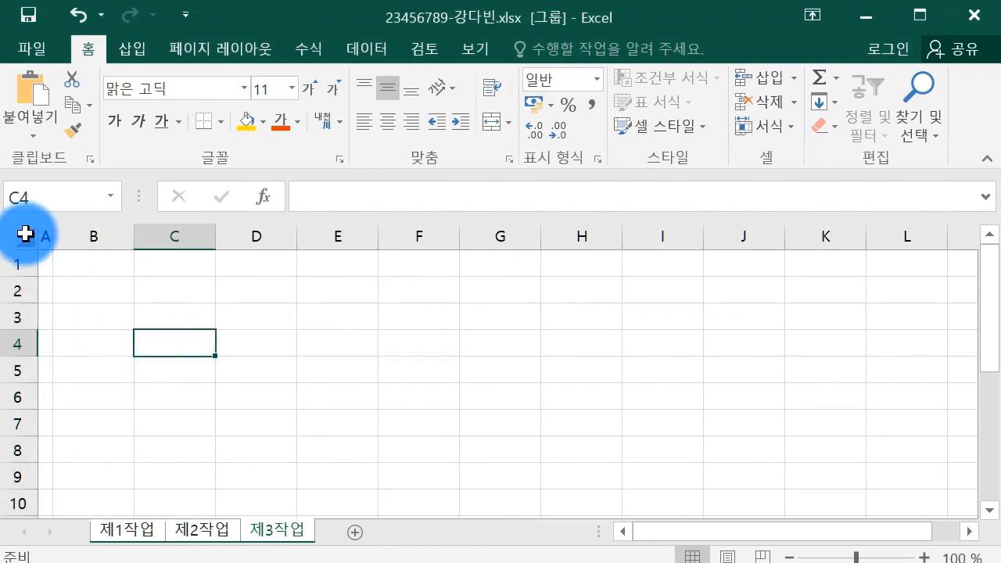
# Set the font of every cell on the grouped sheets to 굴림.
pyautogui.click(24, 232)
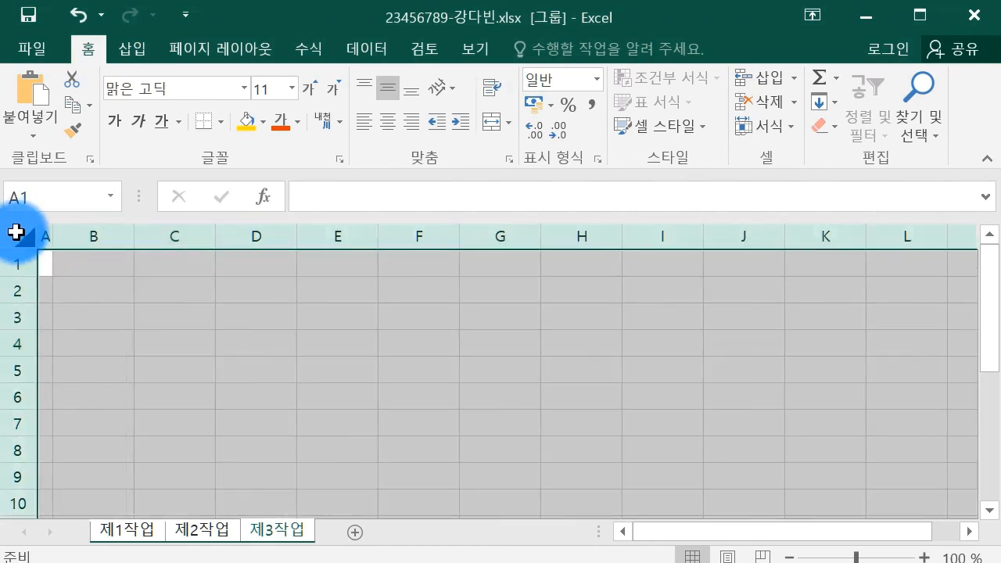
pyautogui.click(173, 92)
pyautogui.write('ㄱ')
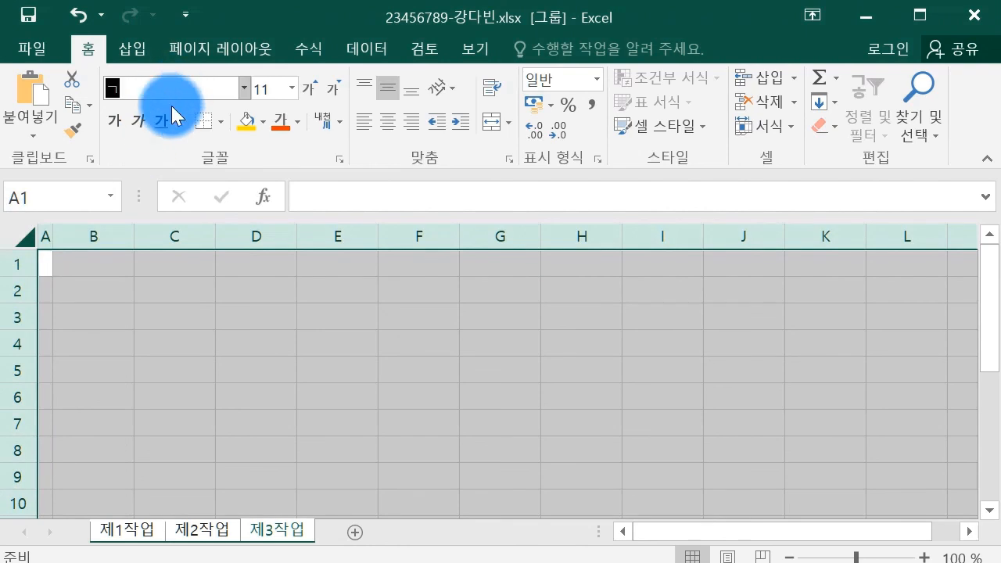
pyautogui.write('굴림')
pyautogui.press('Return')
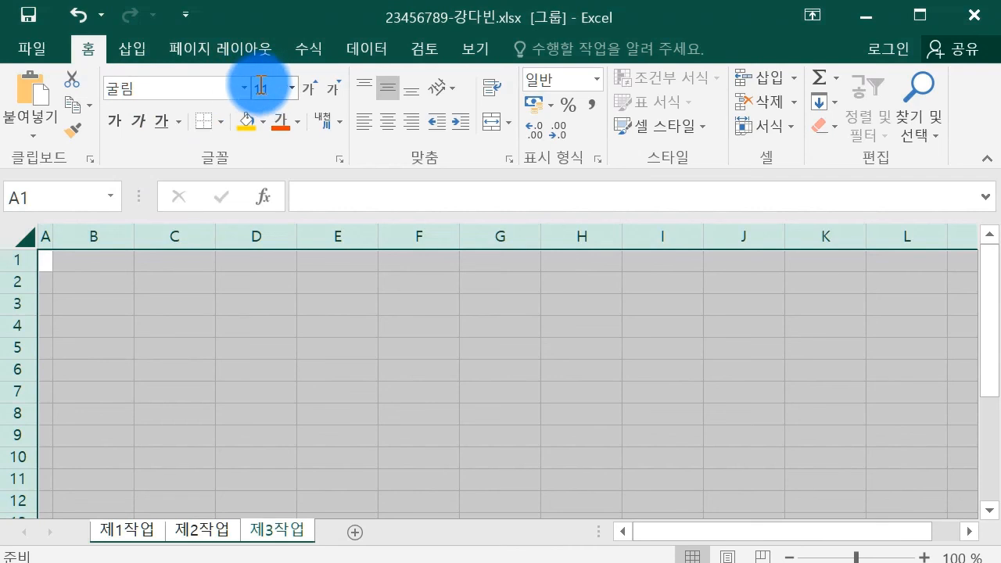
pyautogui.click(203, 327)
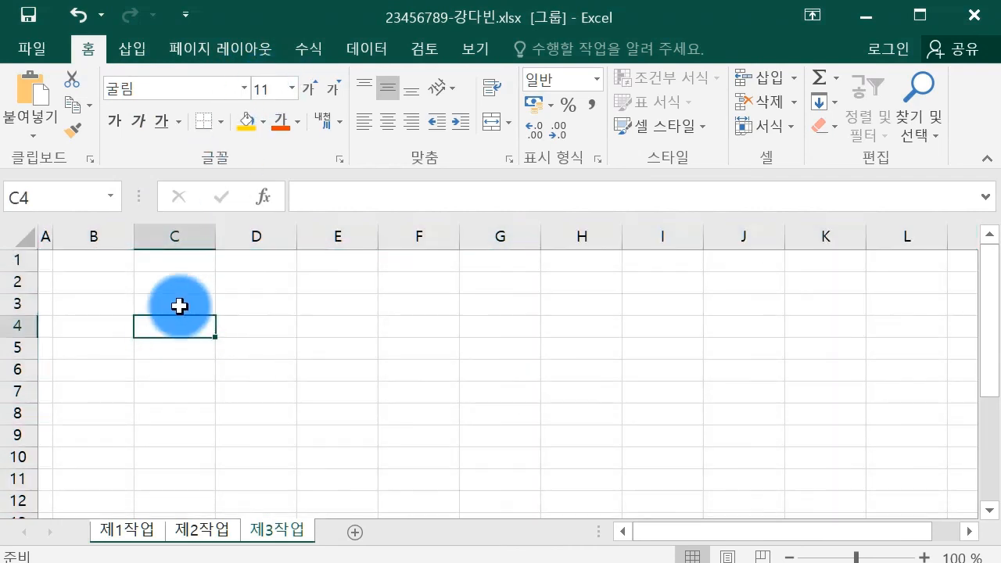
# Ungroup the three sheets and go back to the 제1작업 sheet.
pyautogui.rightClick(266, 525)
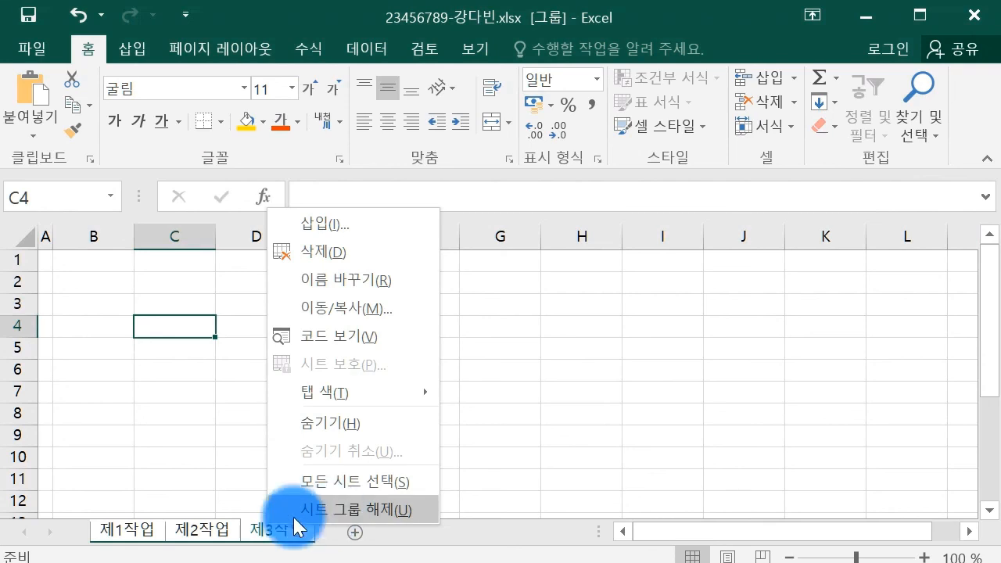
pyautogui.click(212, 531)
pyautogui.click(144, 531)
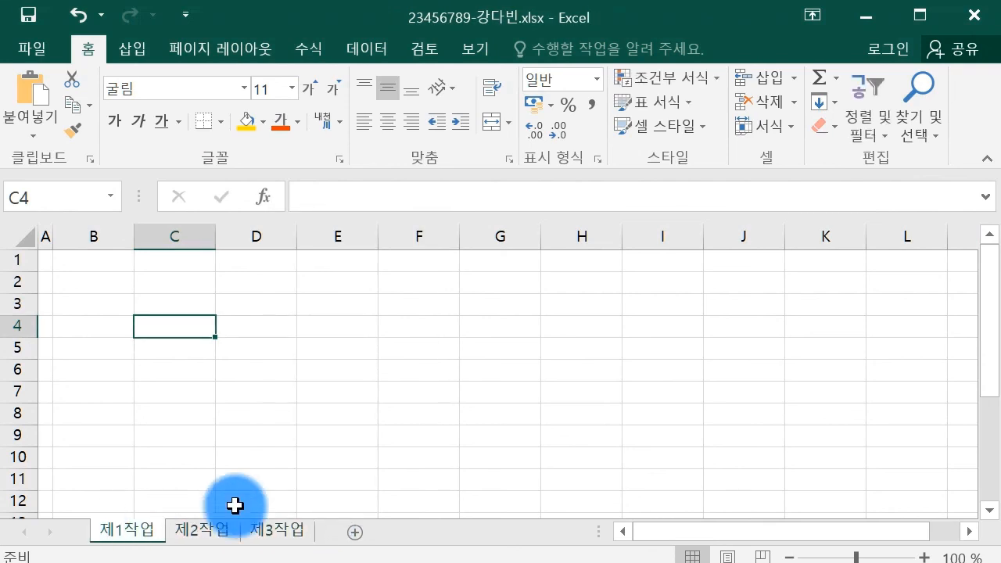